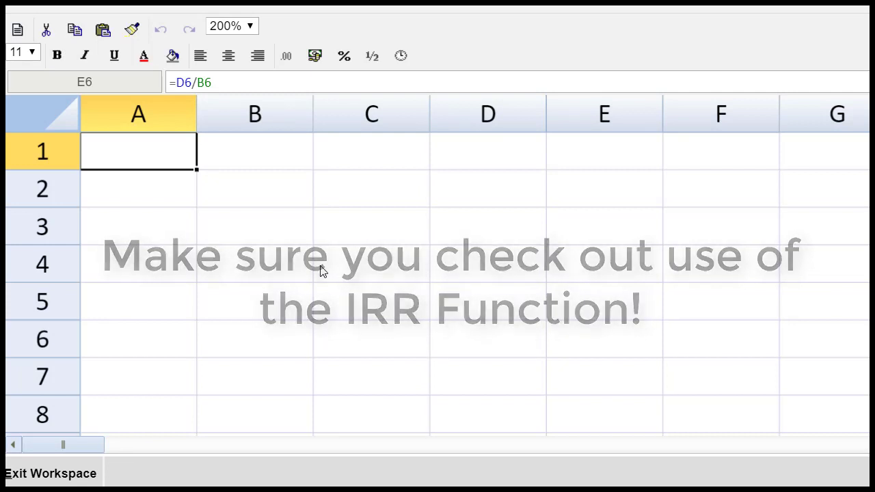
Enter the column headings MV, CC, MV * CC and WACC in cells B2 to E2.
left_click(258, 184)
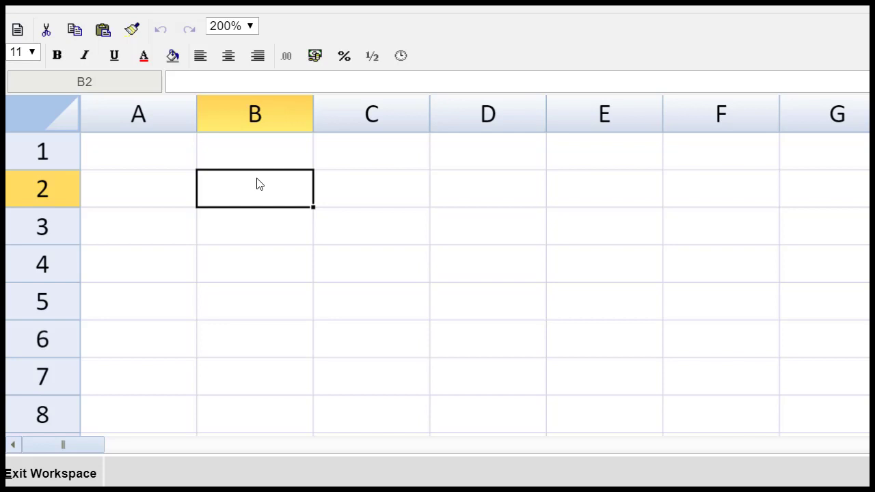
type("MV")
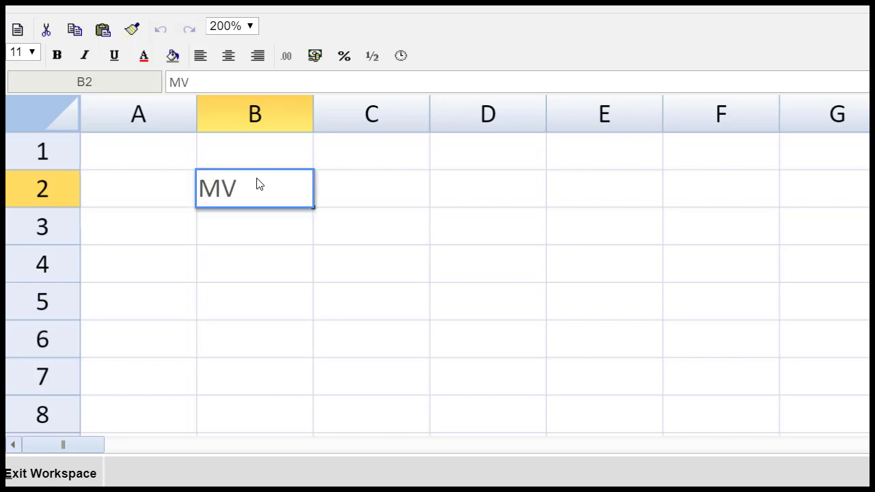
key("Tab")
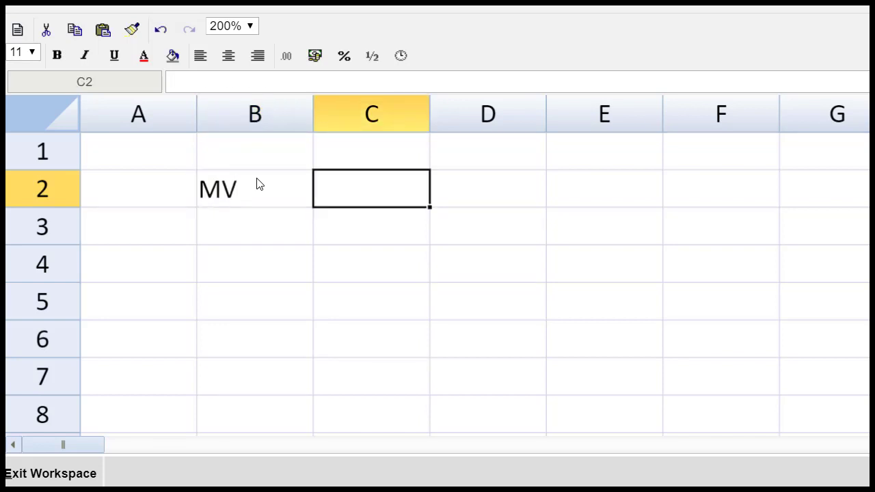
type("CC")
key("Tab")
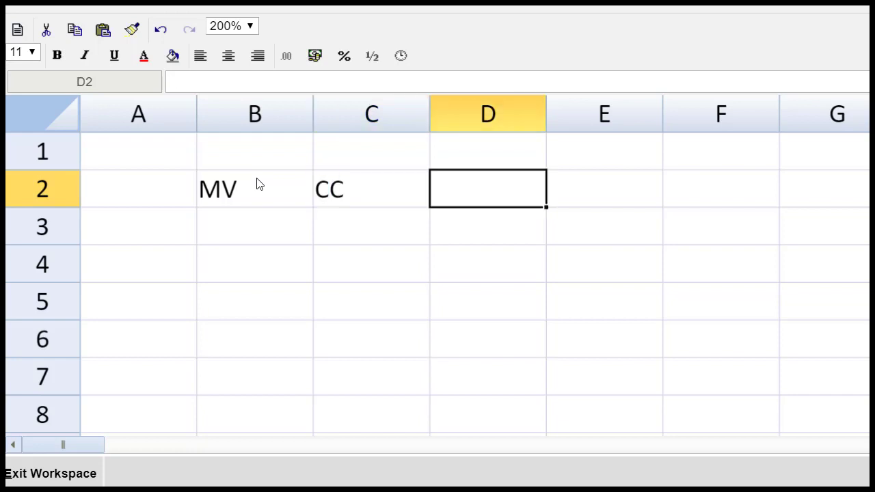
type("MV")
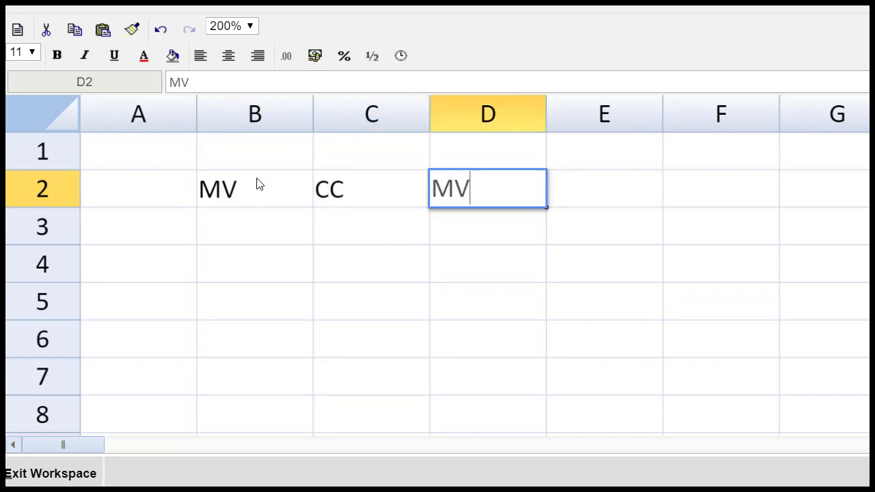
type(" * CC")
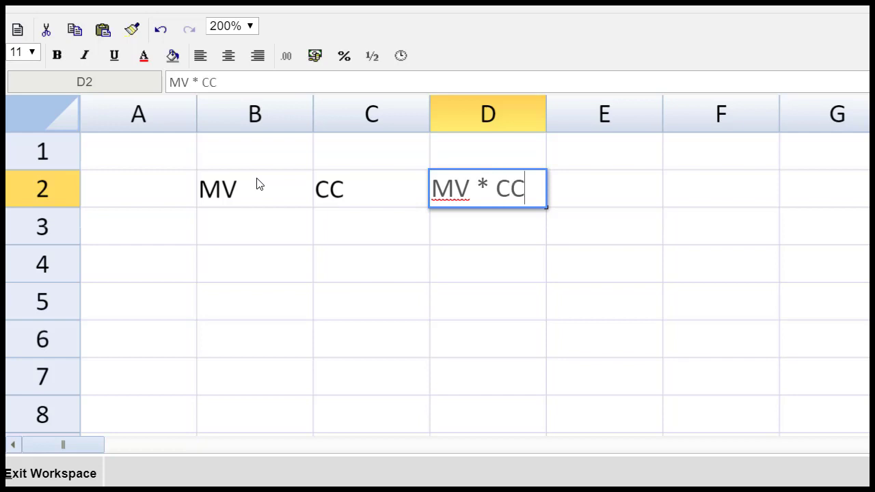
key("Tab")
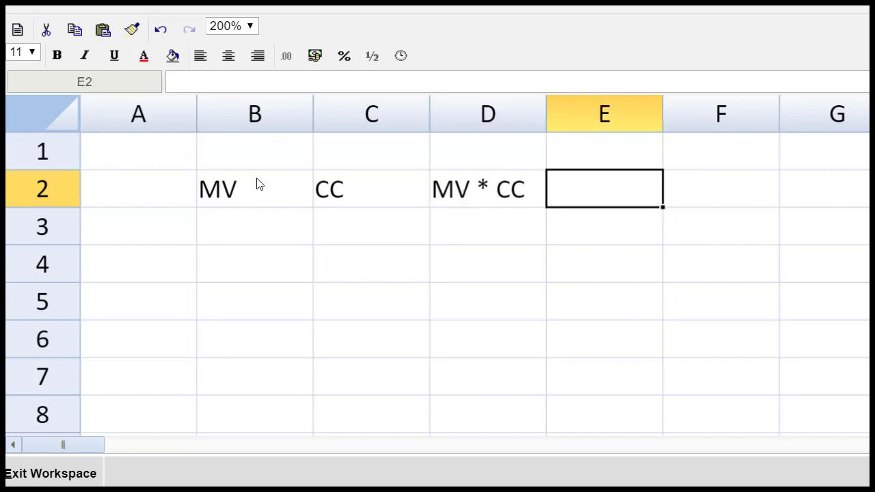
type("WACC")
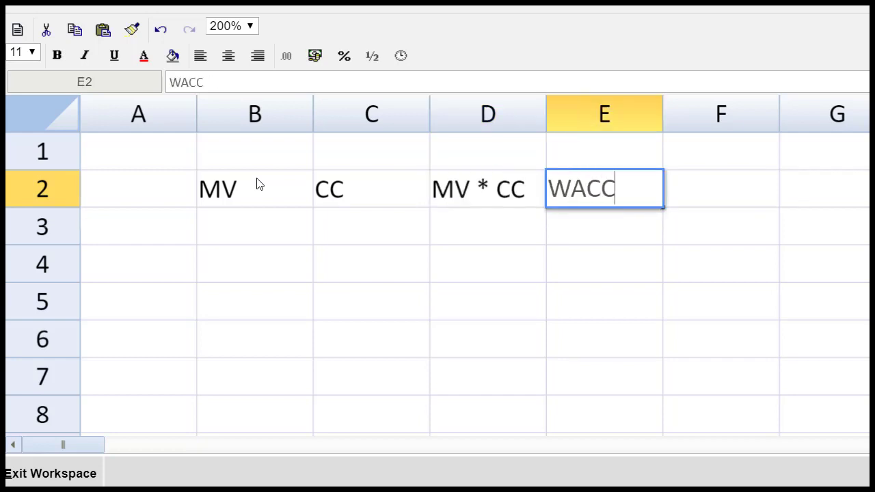
Enter the row labels Ordinary shares in A3 and Loan notes in A4, and fit column A's width to its text.
key("Left")
key("Left")
key("Left")
key("Left")
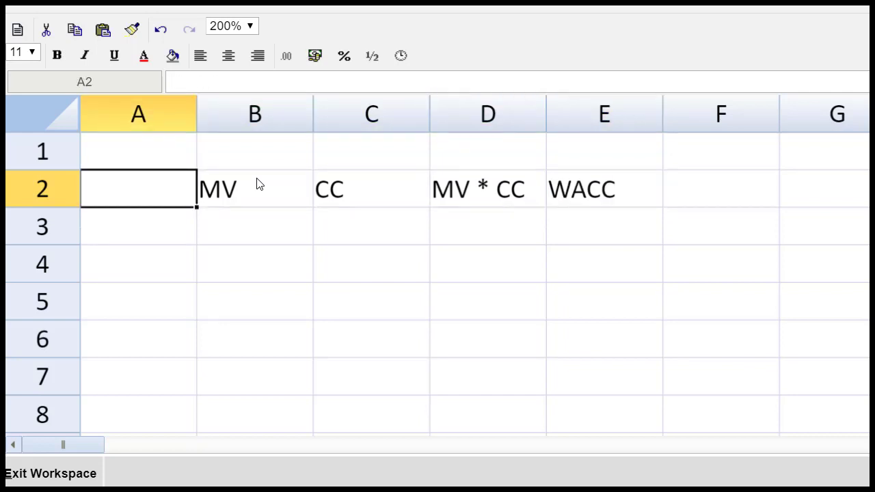
key("Down")
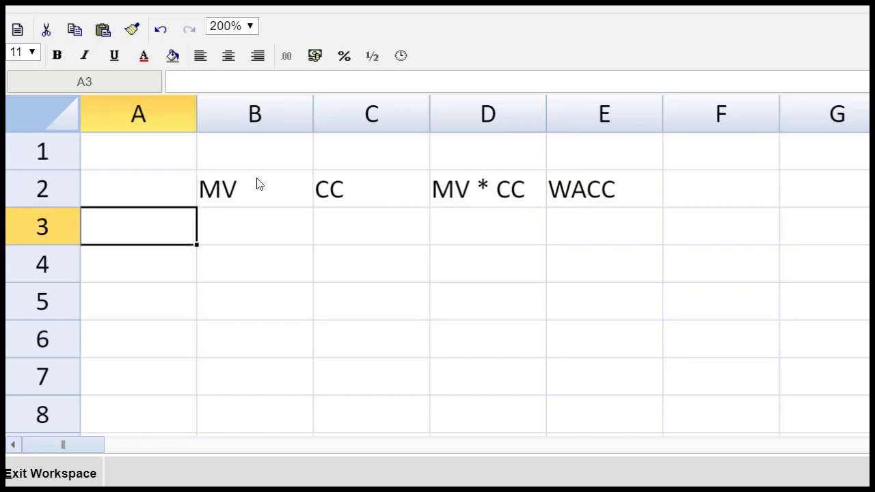
type("O")
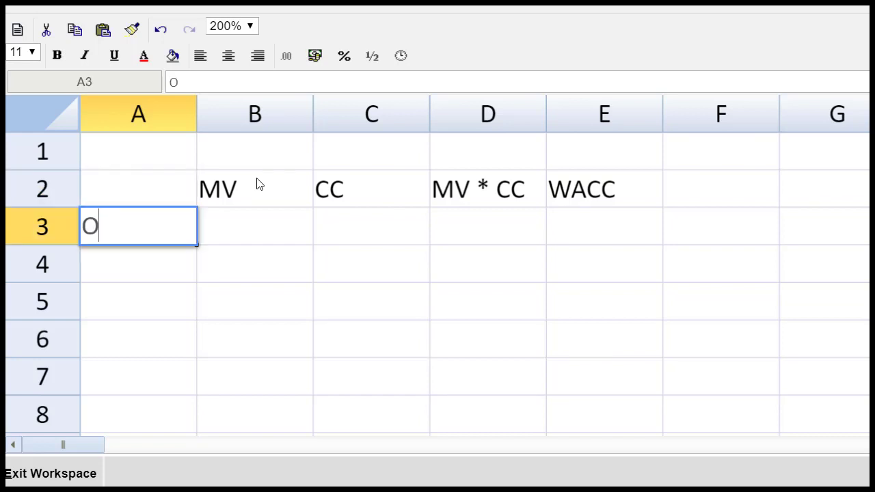
type("rdinary shares")
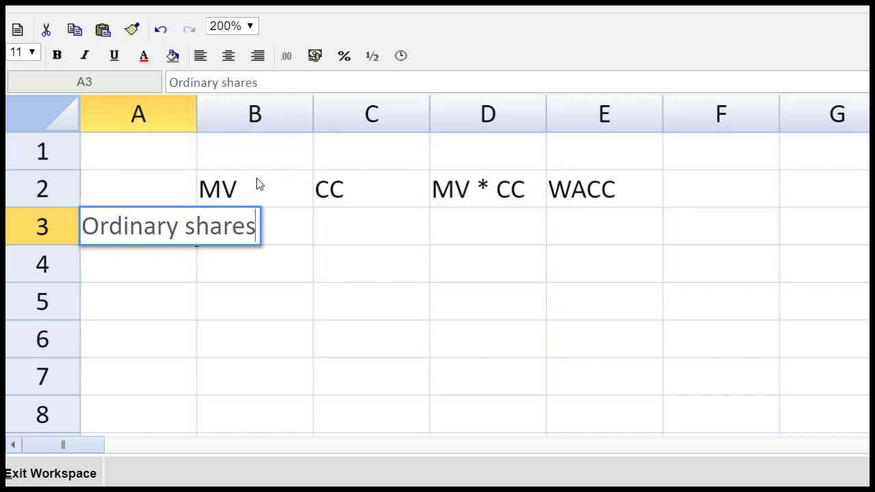
key("Return")
type("Loan notes")
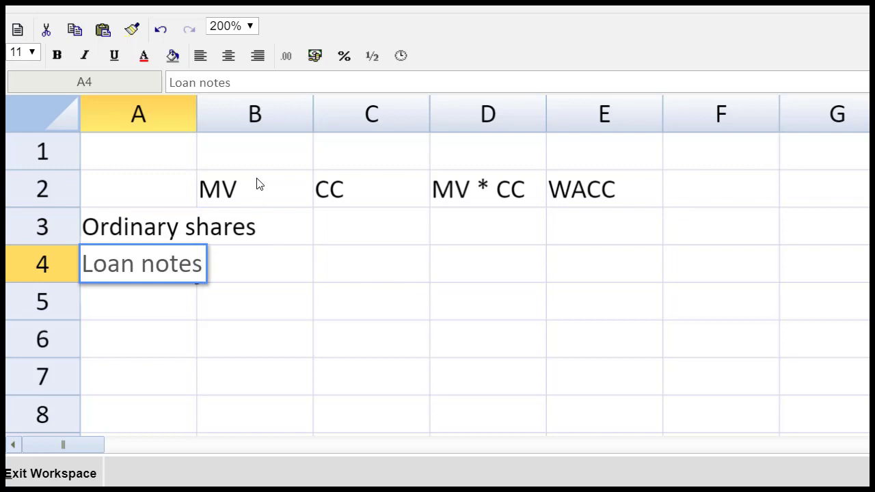
key("Return")
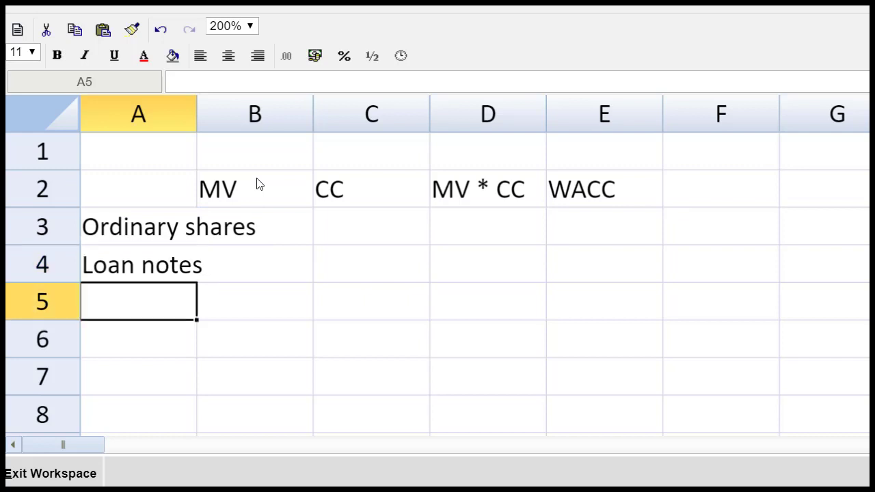
double_click(200, 120)
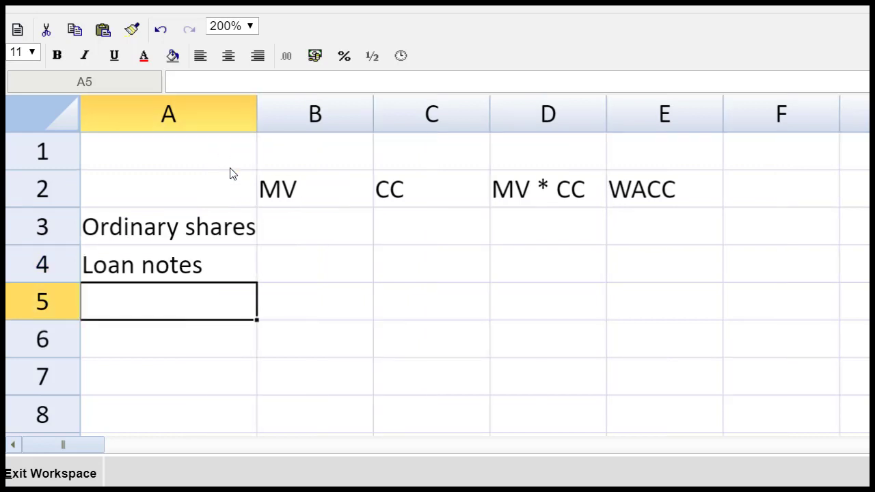
Change the heading in B2 to MV $m and centre the contents of row 2.
left_click(320, 186)
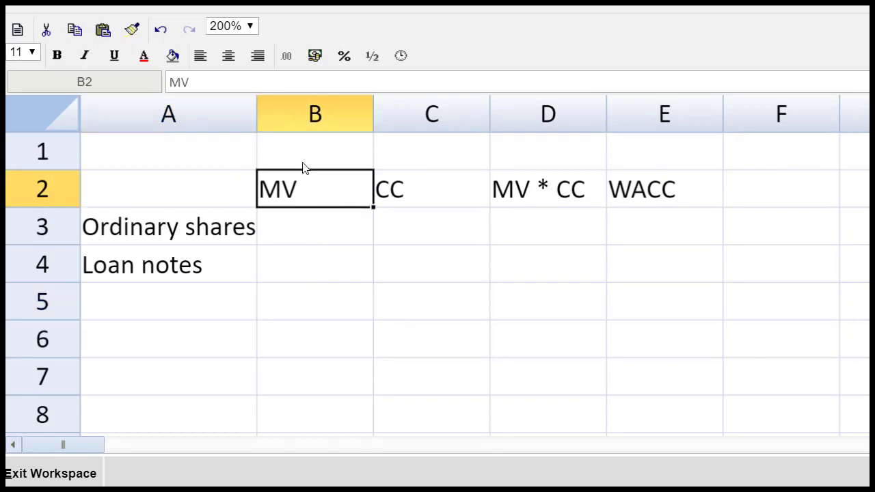
left_click(246, 83)
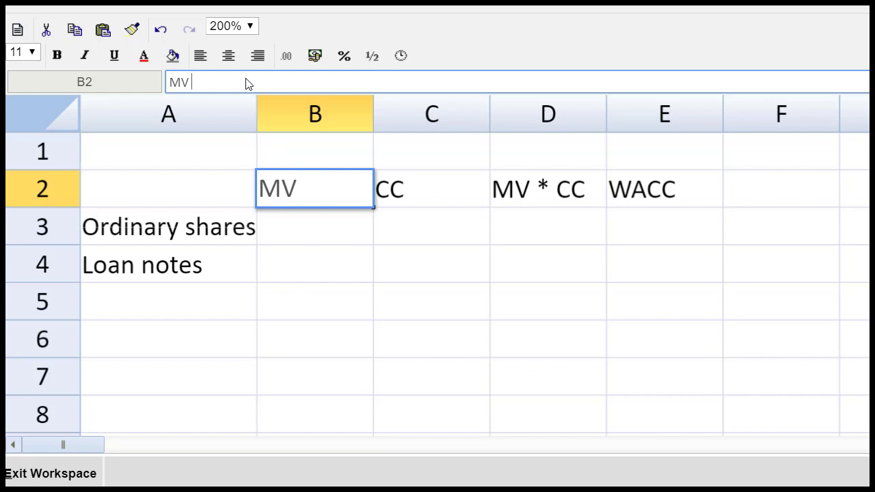
type("$m")
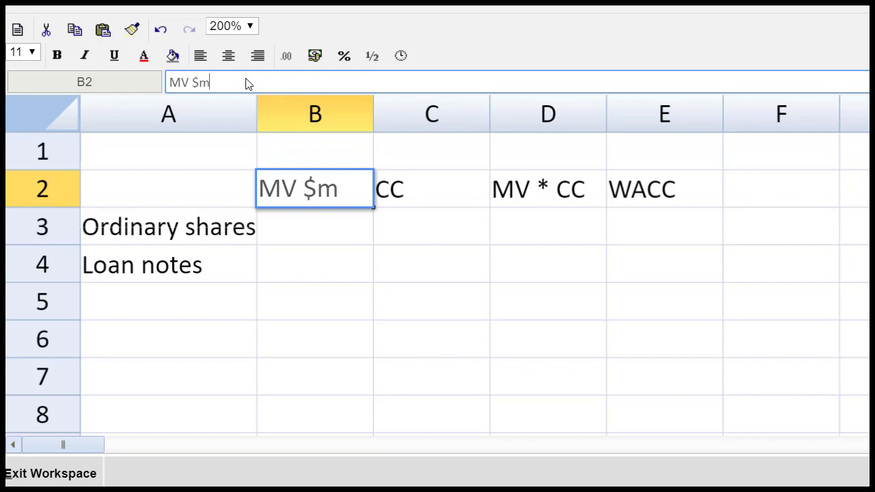
key("Return")
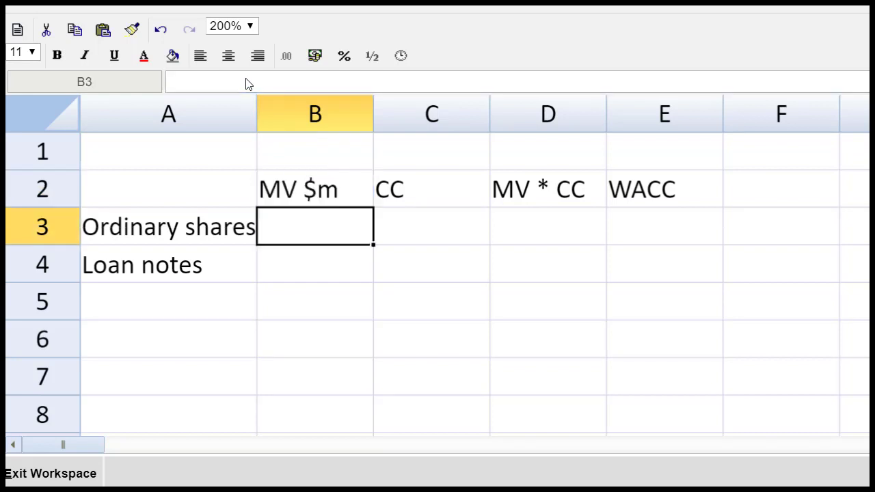
left_click(38, 183)
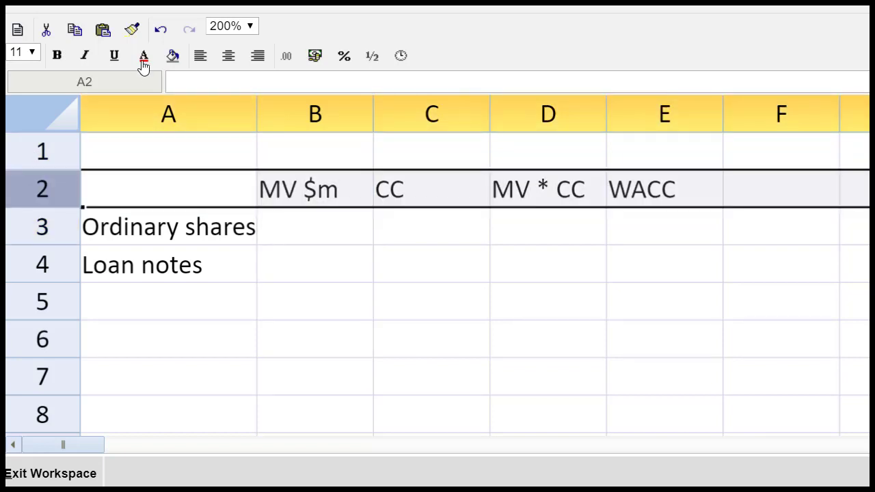
left_click(228, 55)
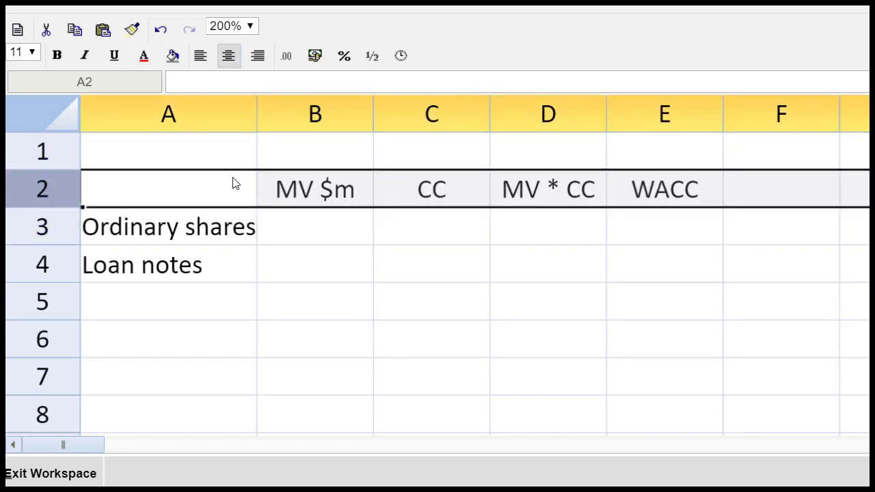
Calculate the market value of the ordinary shares in B3 with the formula =10*7.5.
key("Down")
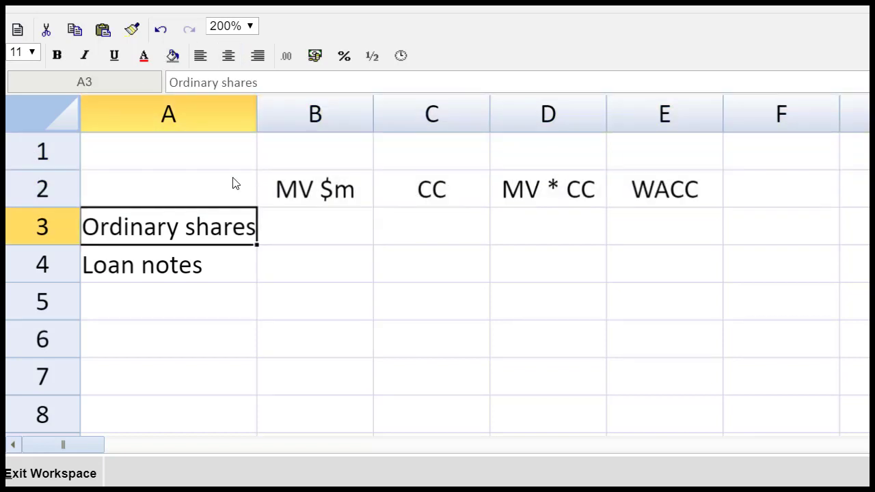
key("Down")
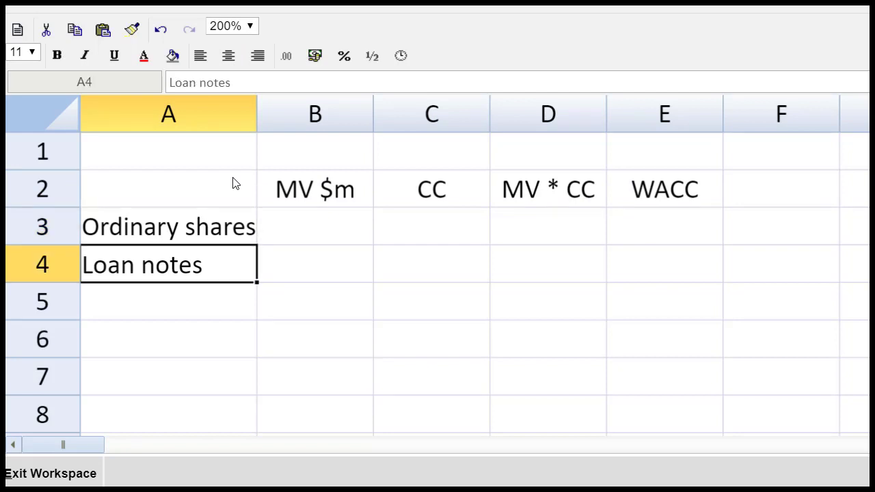
key("Right")
key("Up")
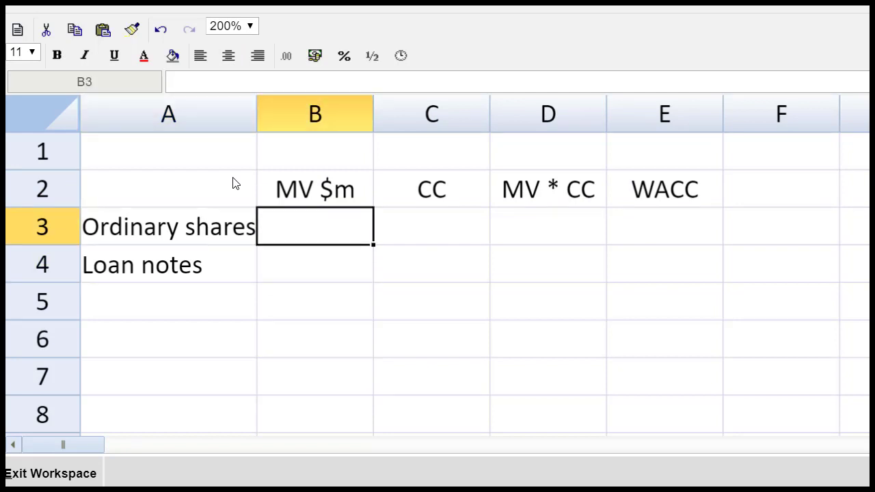
type("10")
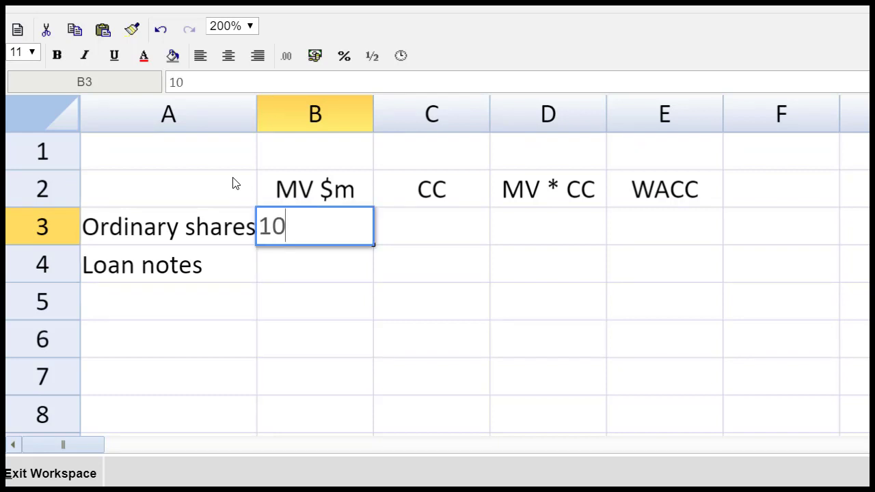
key("BackSpace")
key("BackSpace")
type("=")
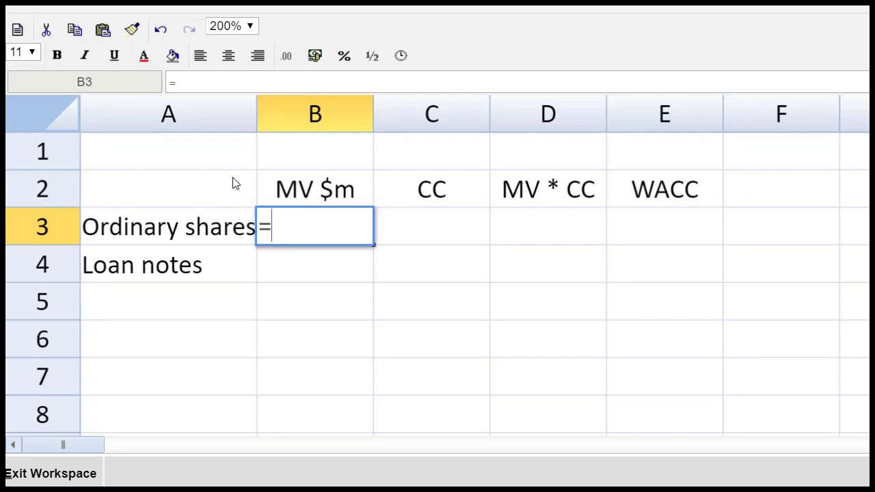
type("10*")
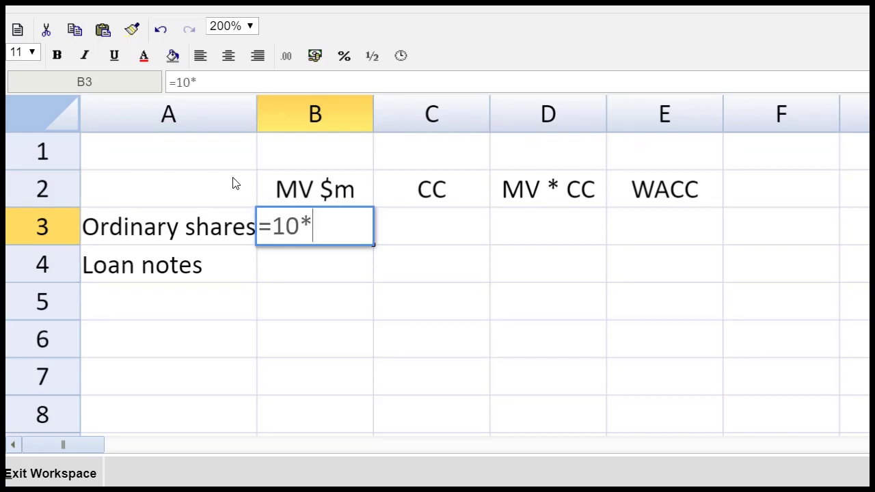
type("7.5")
key("Return")
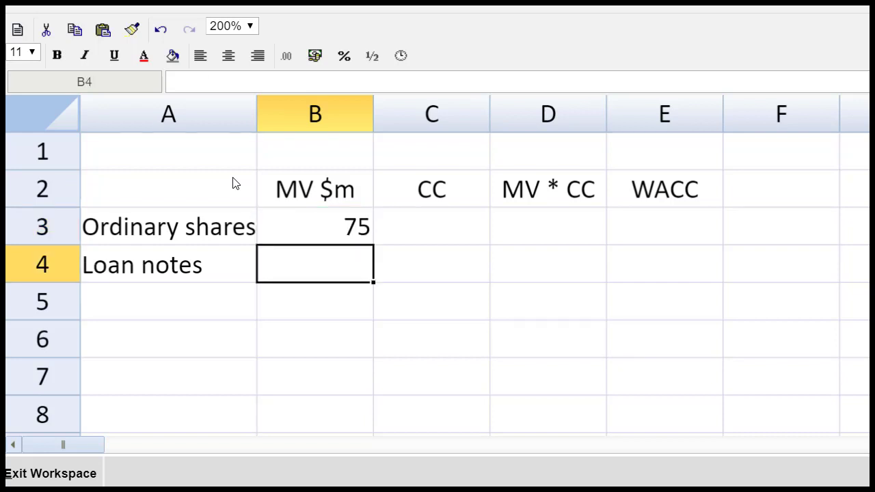
Calculate the market value of the loan notes in B4 with the formula =14*107.14/100.
type("=14")
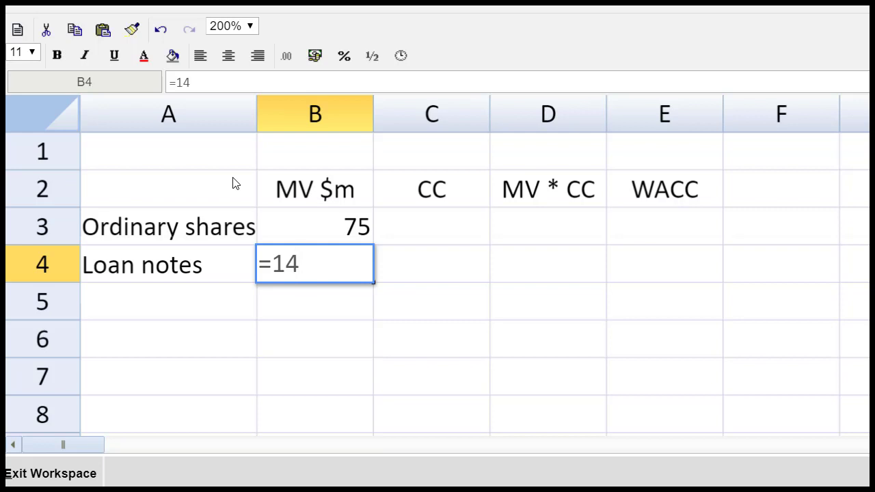
type("*107")
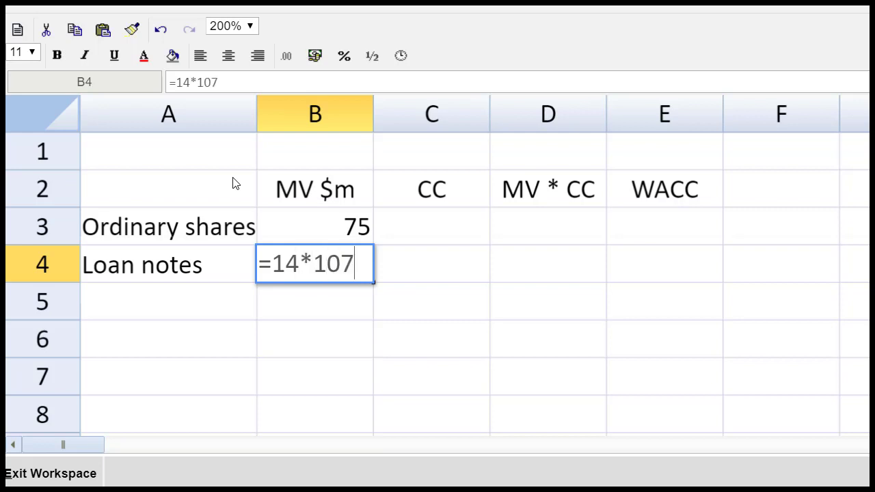
type(".14/100")
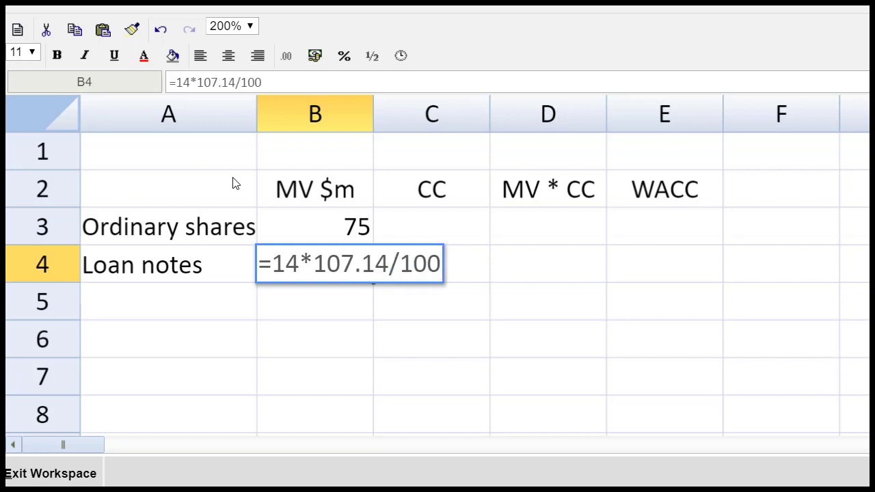
key("Return")
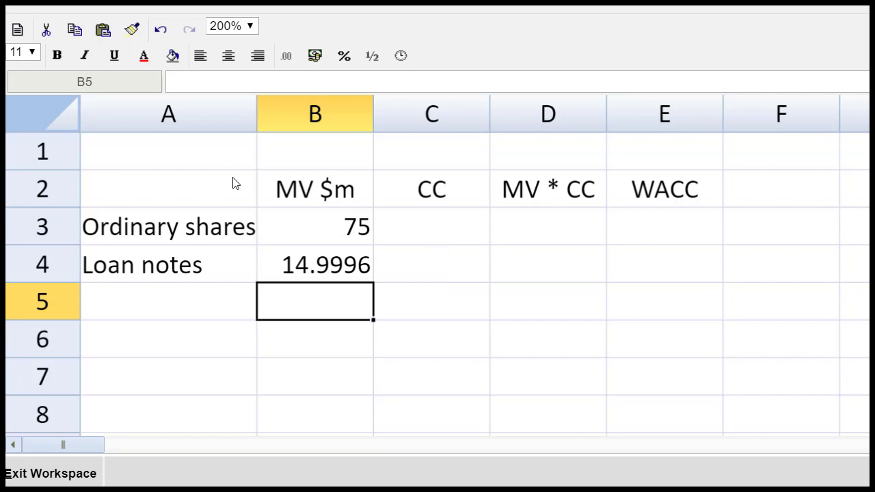
Total the market values in B5 with the formula =SUM(B3:B4).
type("=sum(")
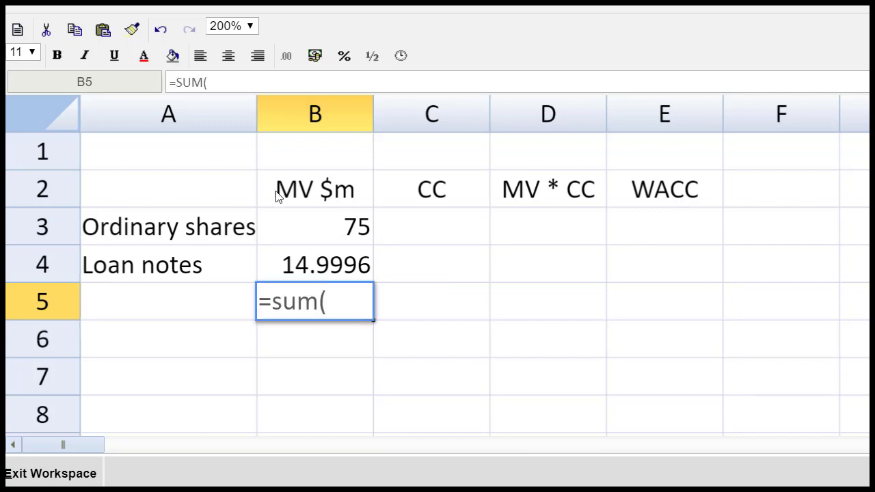
left_click_drag(313, 228, 308, 254)
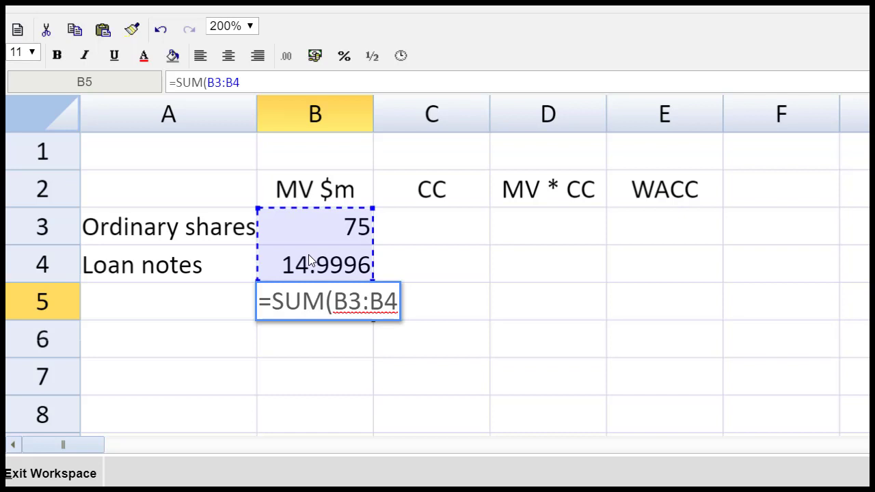
type(")")
key("Return")
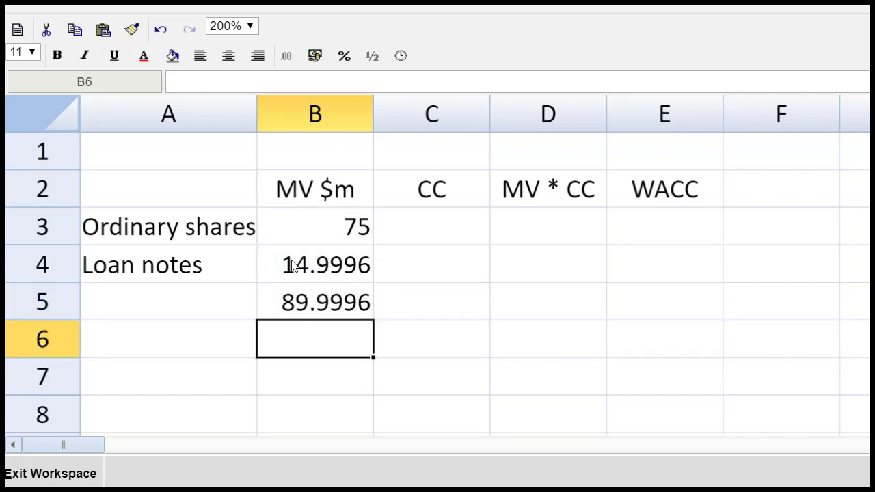
Format the market values in B3:B5 with the #,##0.00 number format and underline the loan notes value in B4.
left_click_drag(334, 229, 302, 301)
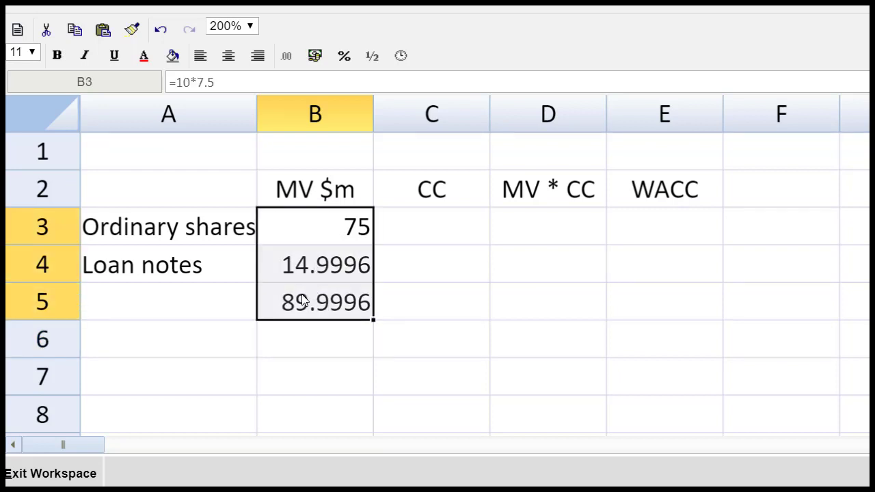
left_click(285, 56)
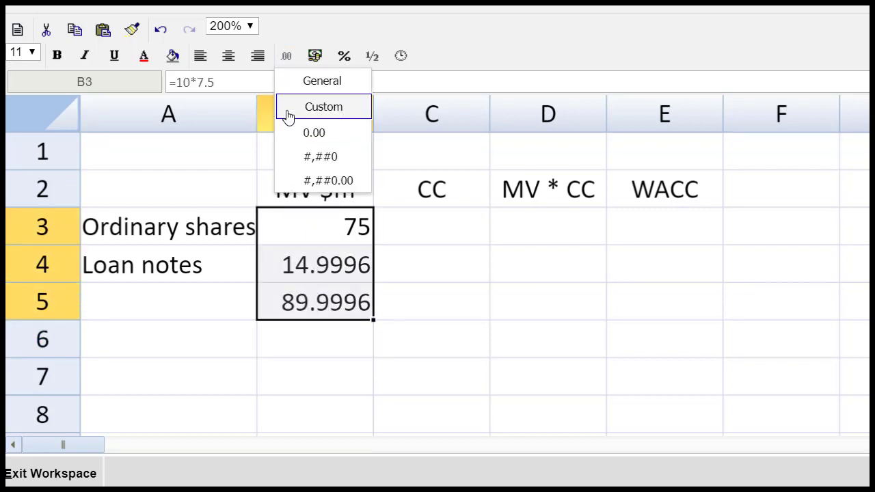
left_click(298, 181)
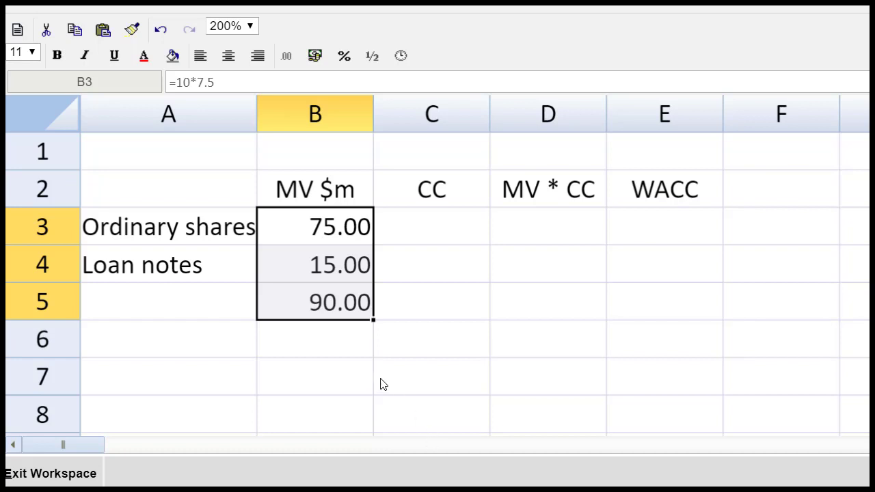
left_click(346, 271)
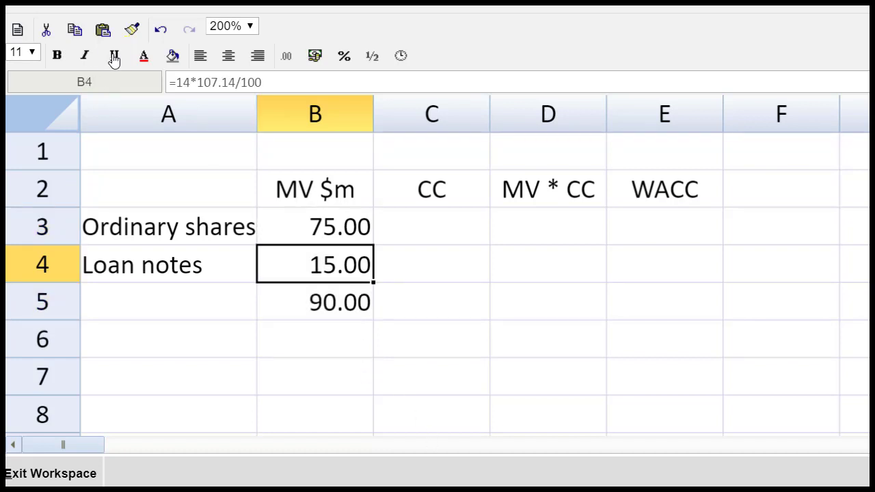
left_click(114, 57)
Calculate the cost of capital for ordinary shares in C3 with the formula =0.04+(0.9*(0.11-0.04)).
left_click(451, 227)
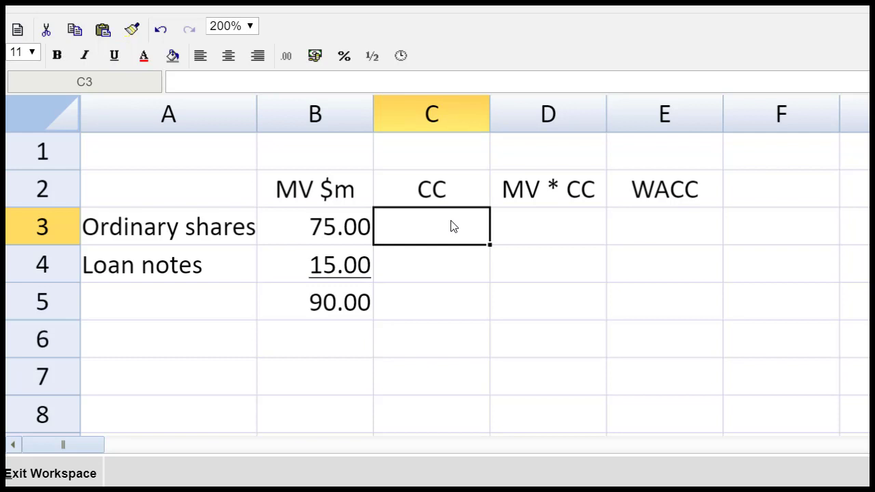
type("=")
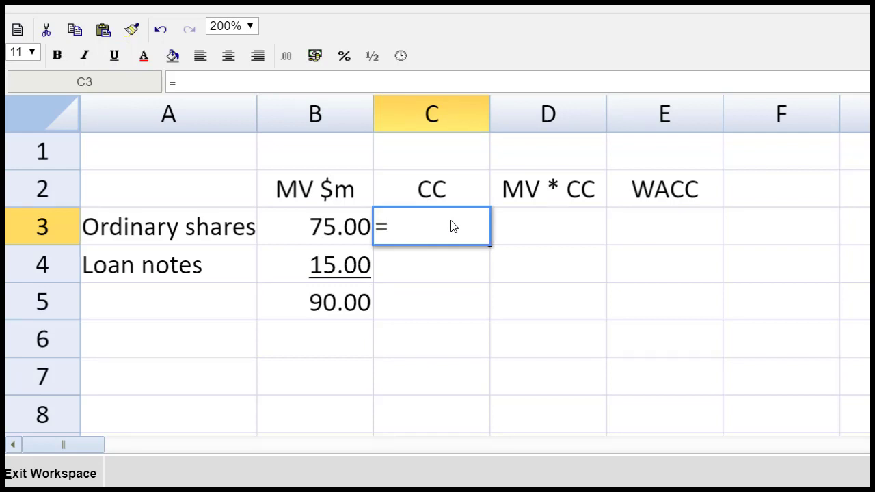
type("0.04+")
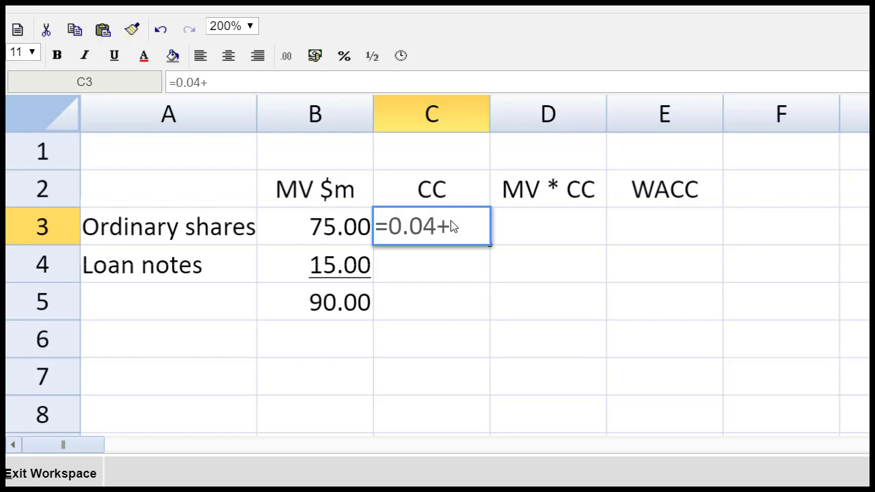
type("0.9*")
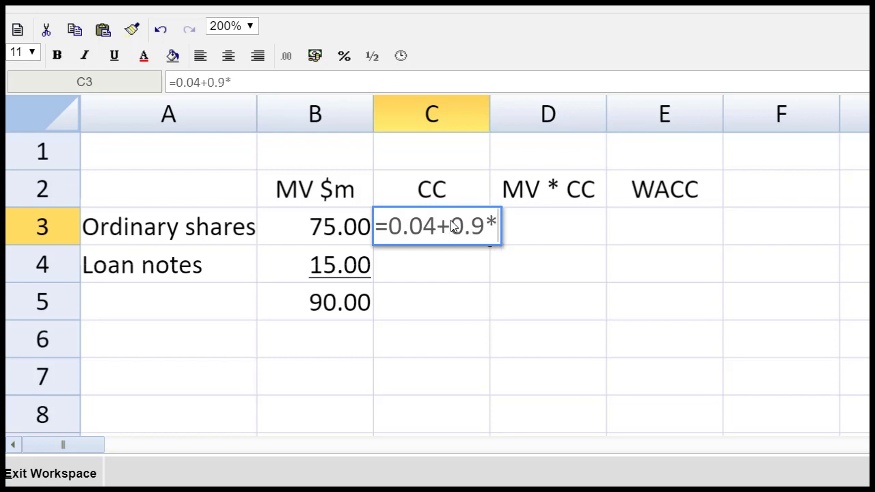
type("(")
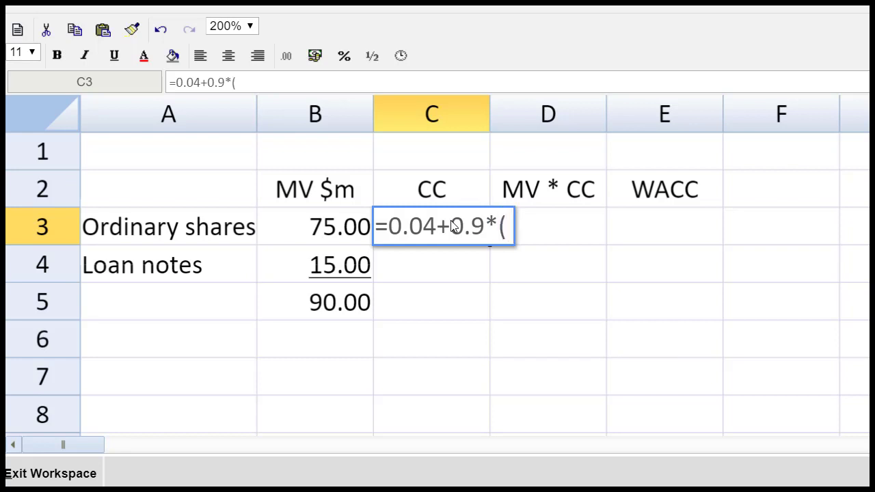
type("0.")
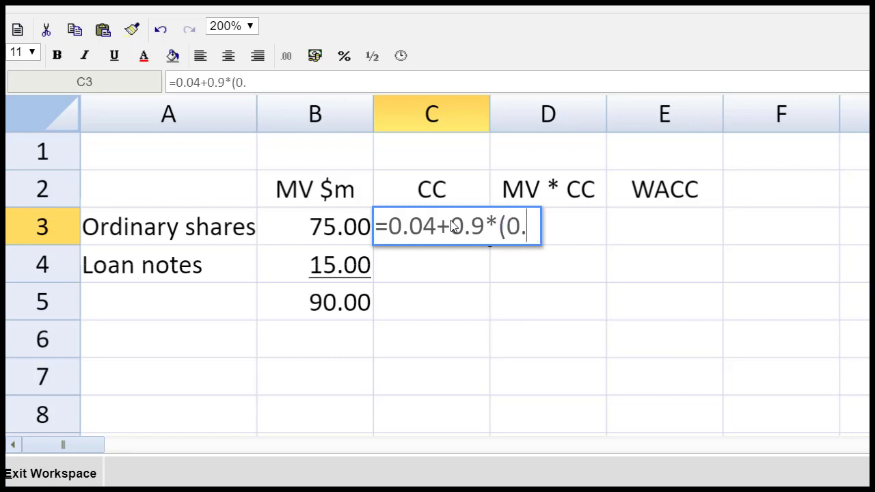
type("11-")
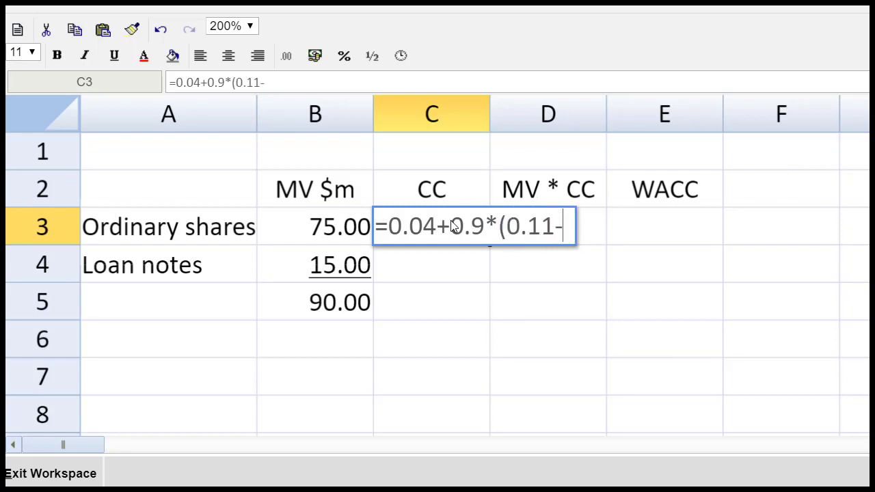
type("0.04")
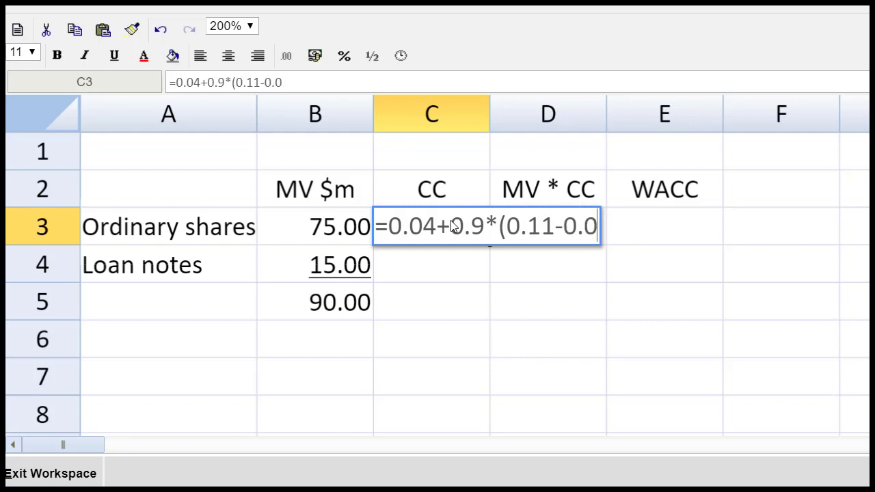
type("))")
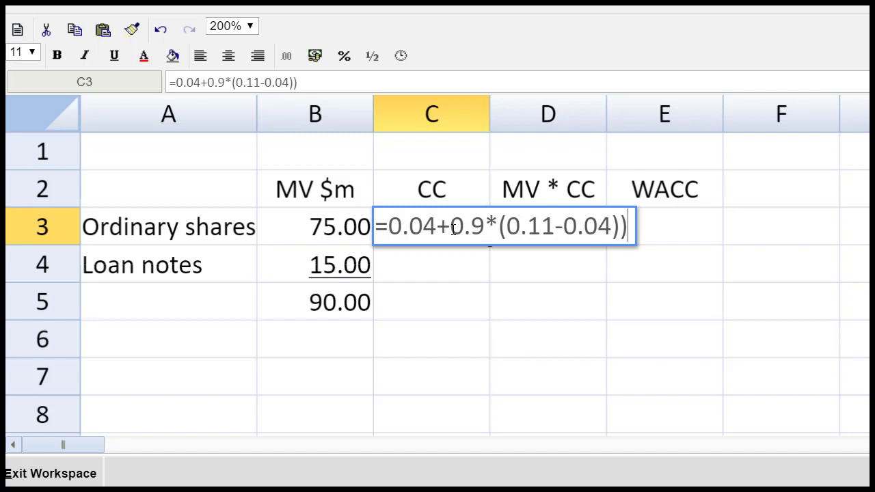
left_click(452, 229)
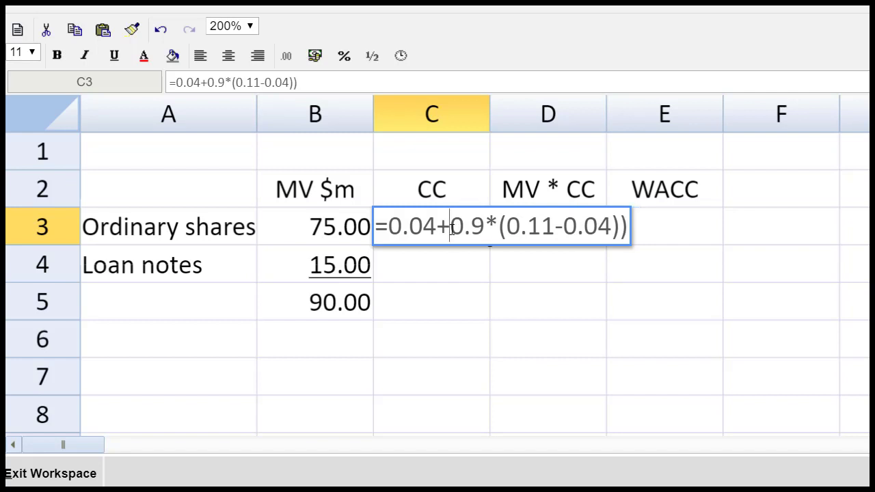
type("(")
key("Return")
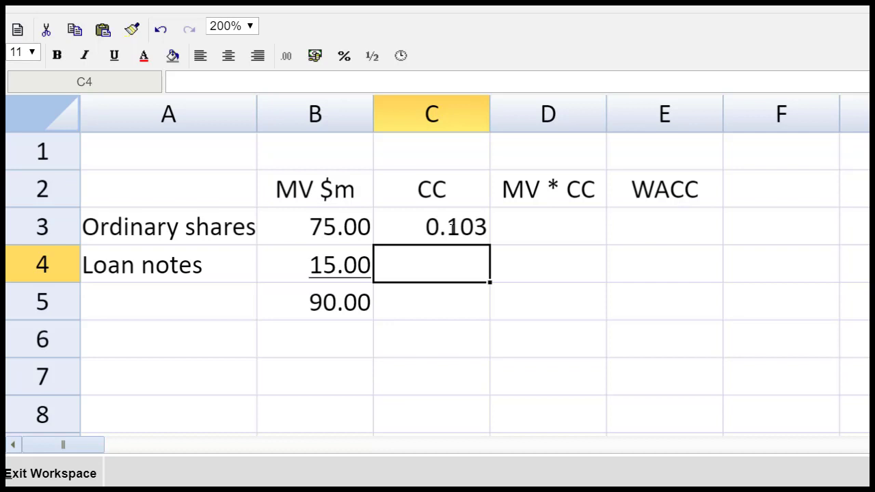
Add the working reference W1 to the label in A4 so it reads Loan notes W1.
key("Left")
key("Left")
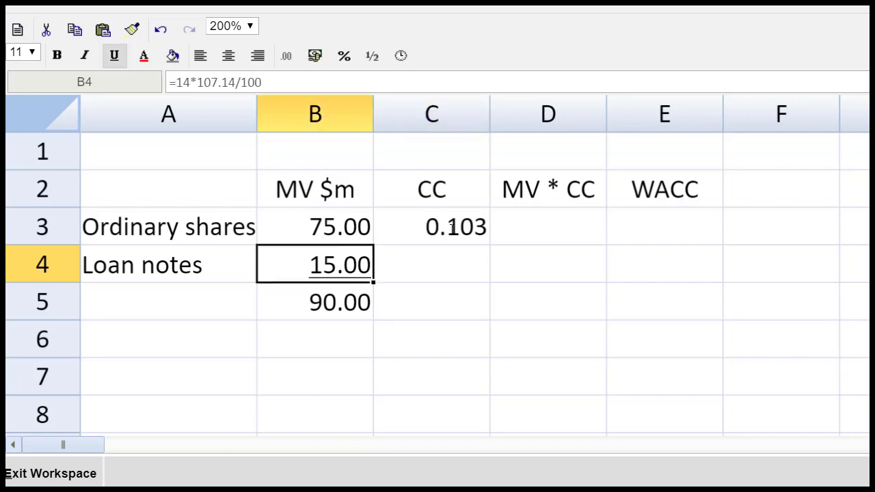
left_click(364, 82)
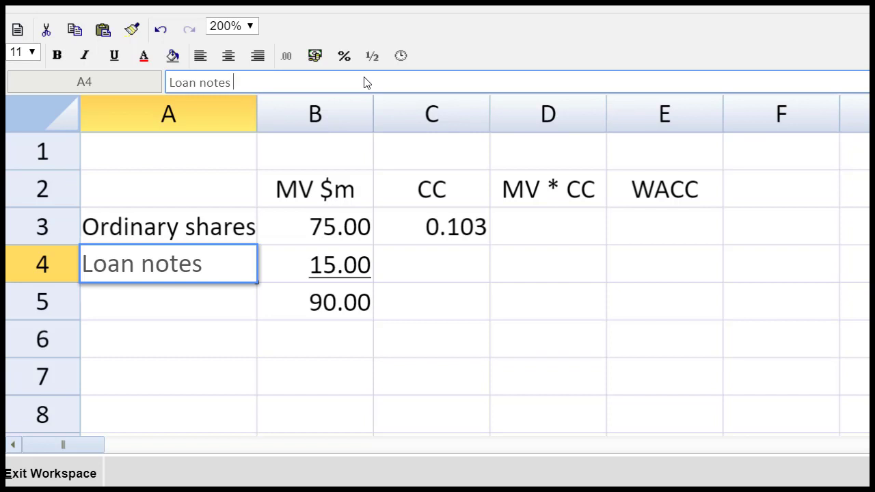
type("W!")
key("BackSpace")
type("1")
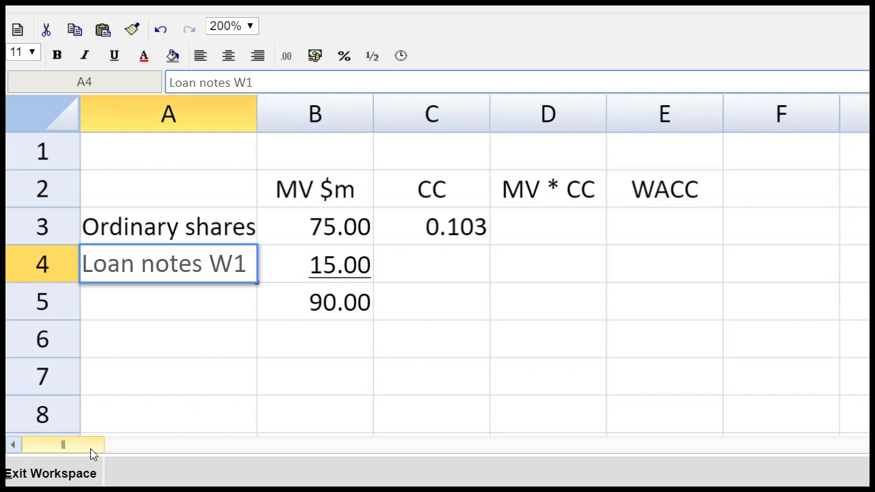
Enter the heading W1 IRR in G2 to start a separate working for the loan notes.
left_click_drag(90, 448, 139, 437)
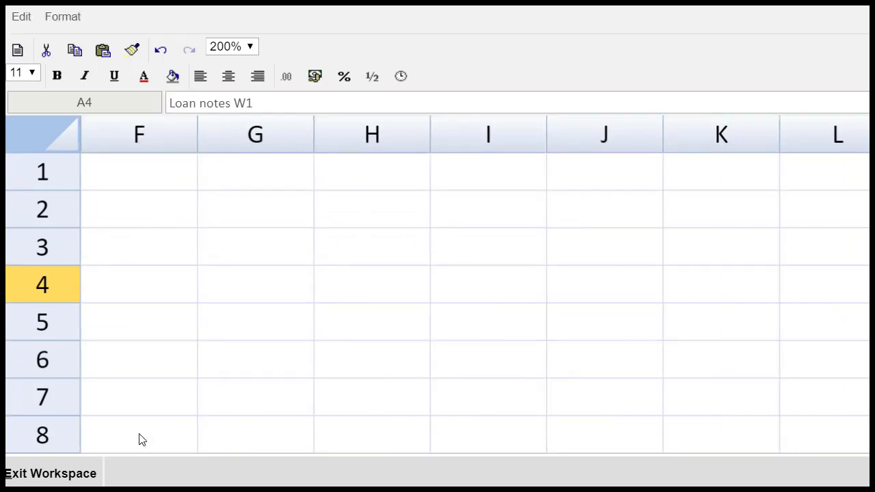
left_click(155, 212)
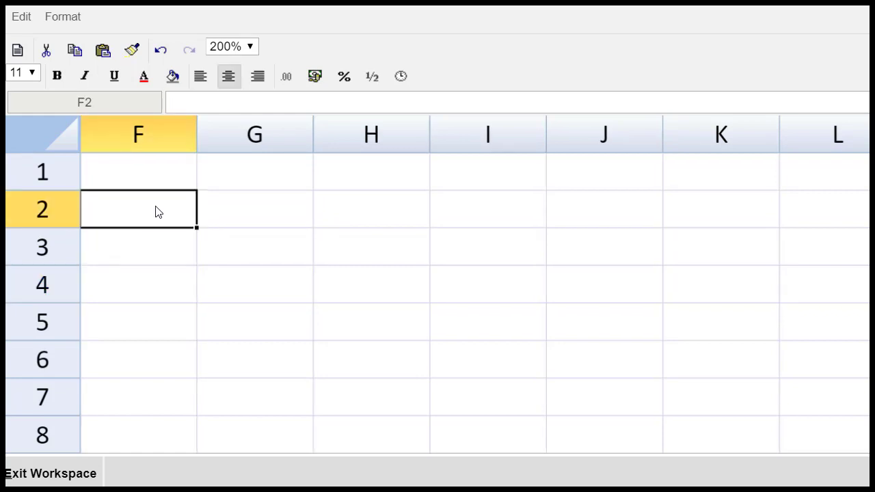
left_click(245, 205)
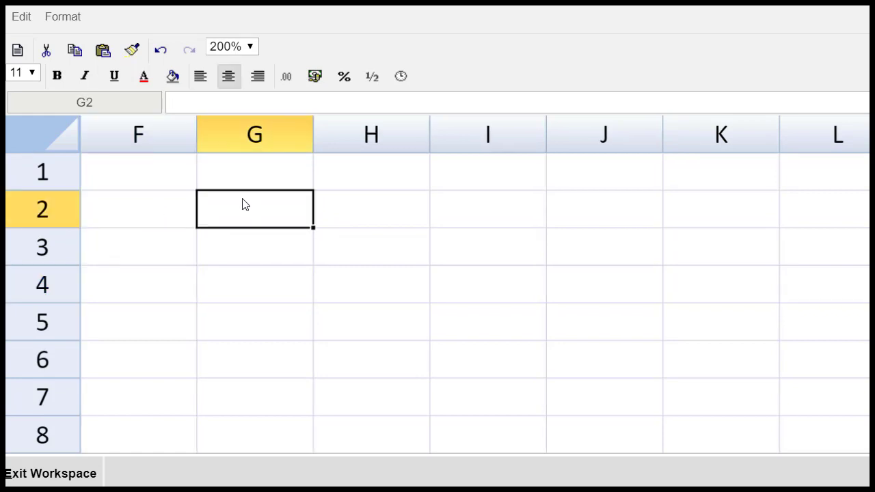
type("W1 ")
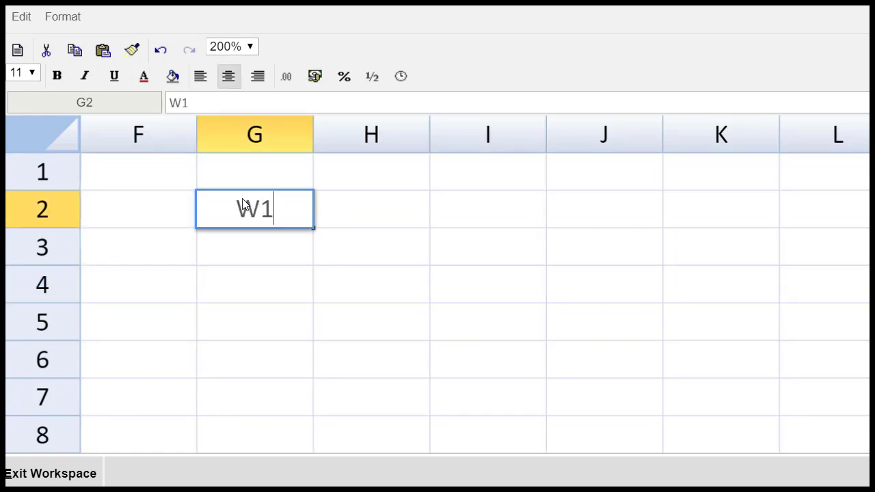
type("IRR")
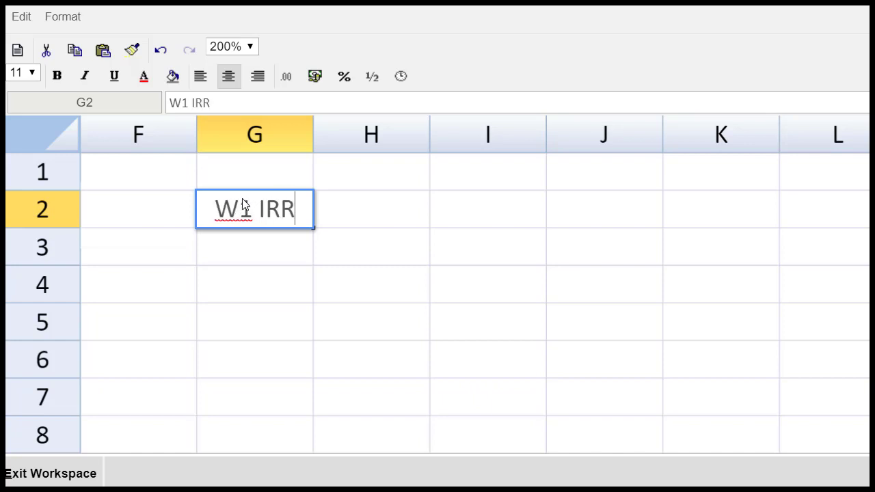
key("Return")
Enter the label After tax interest payment in G3, below the working's heading.
type("Af")
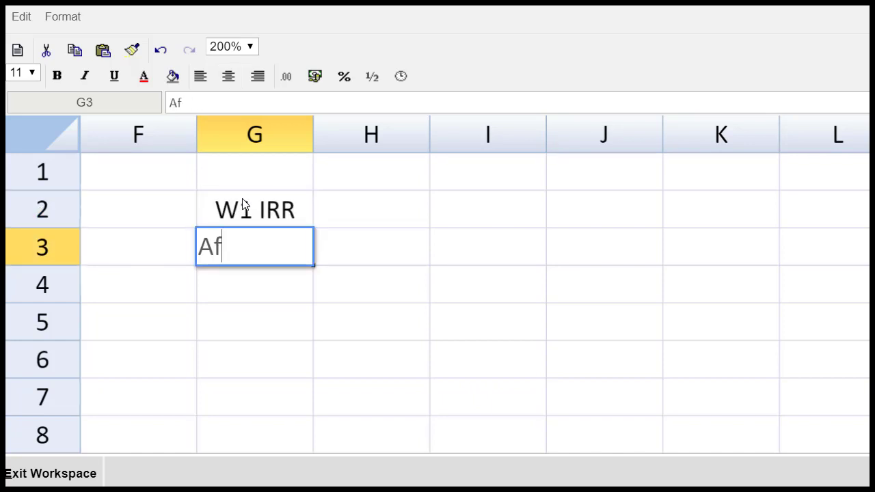
type("ter tax")
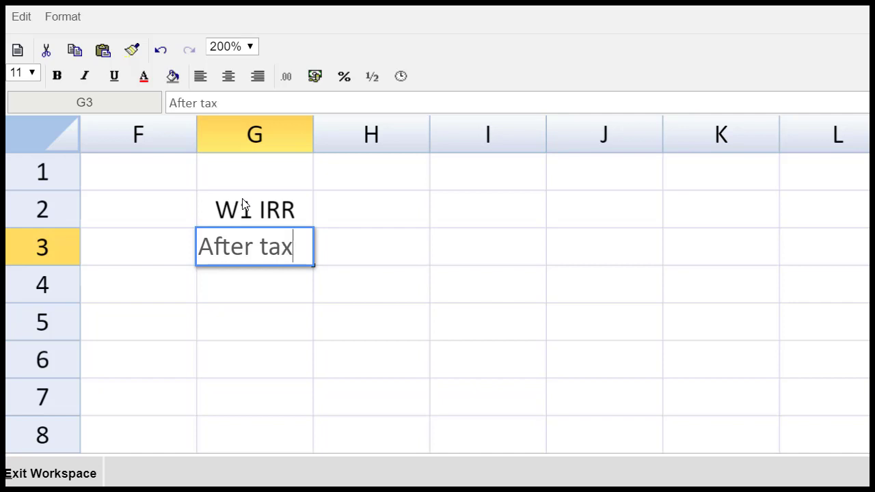
type(" interest ")
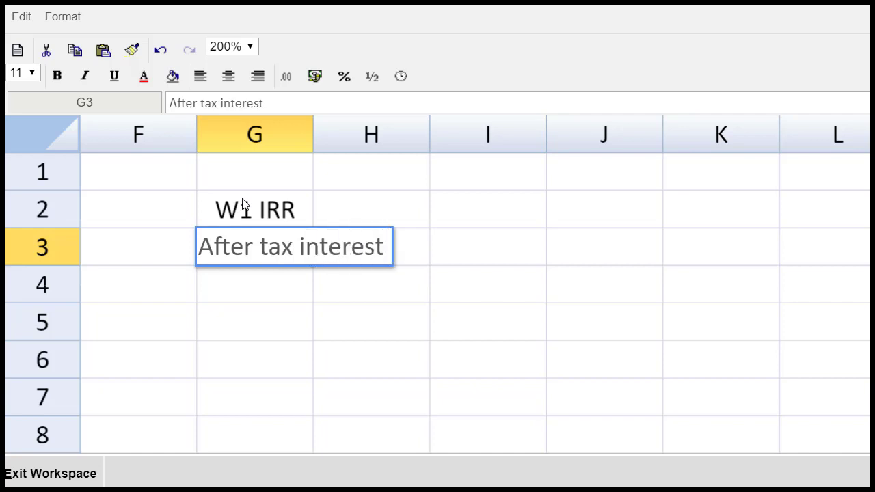
type("payment")
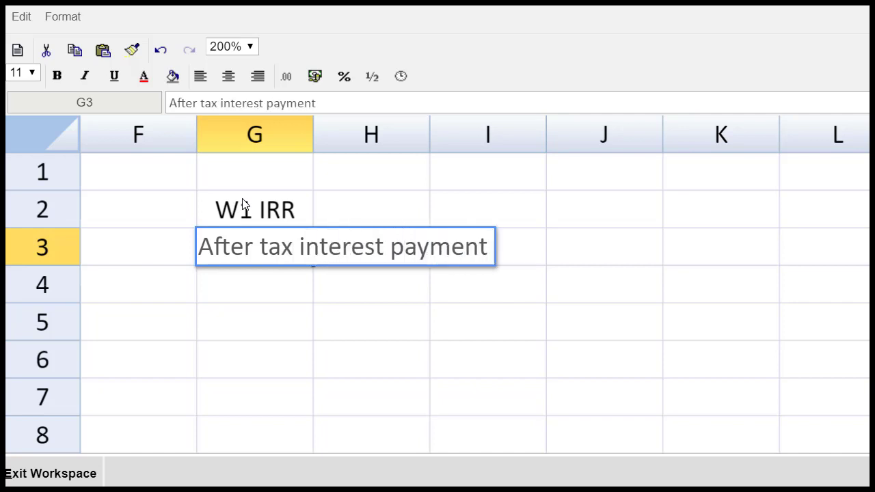
key("Return")
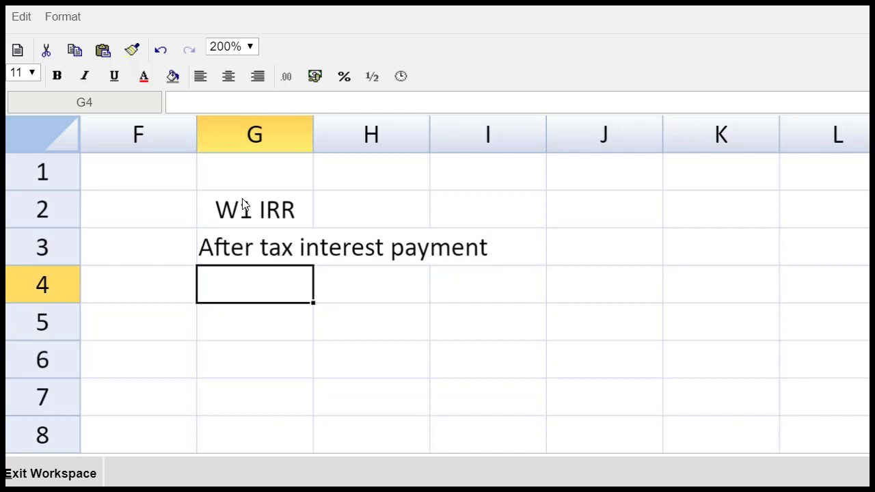
Calculate the after-tax interest payment in G4 with the formula =7*(1-0.2).
type("=7")
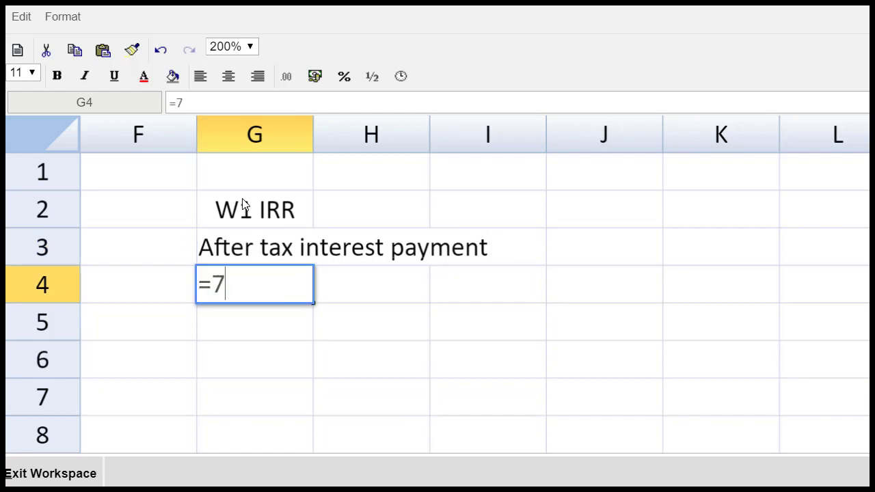
type("*(1-0")
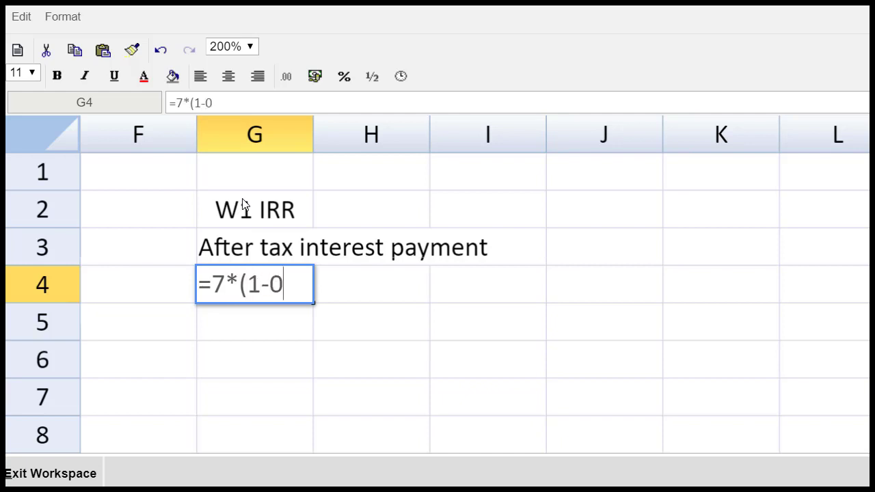
type(".2)")
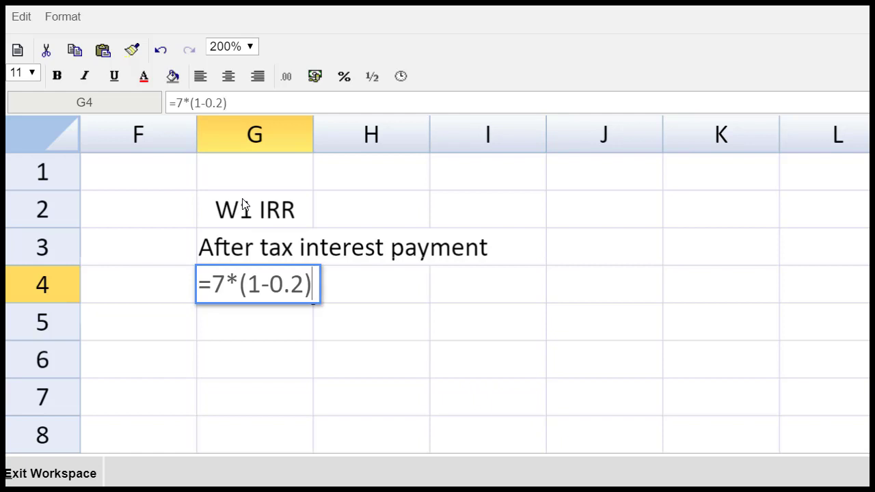
key("Return")
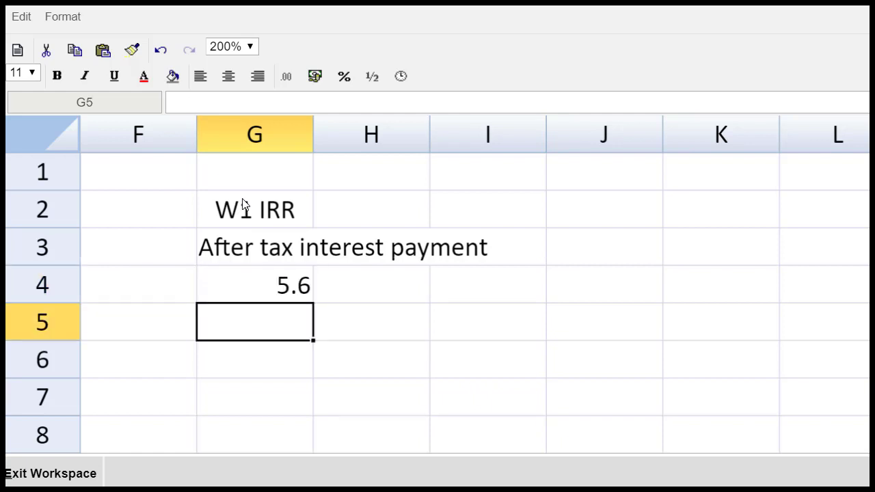
Enter the column headings Year in G5 and CF in H5 for the IRR working.
type("Year")
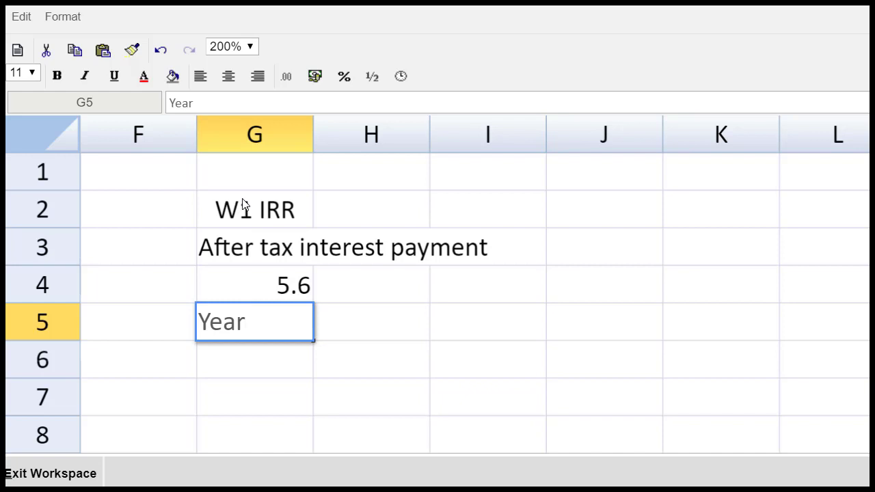
key("Tab")
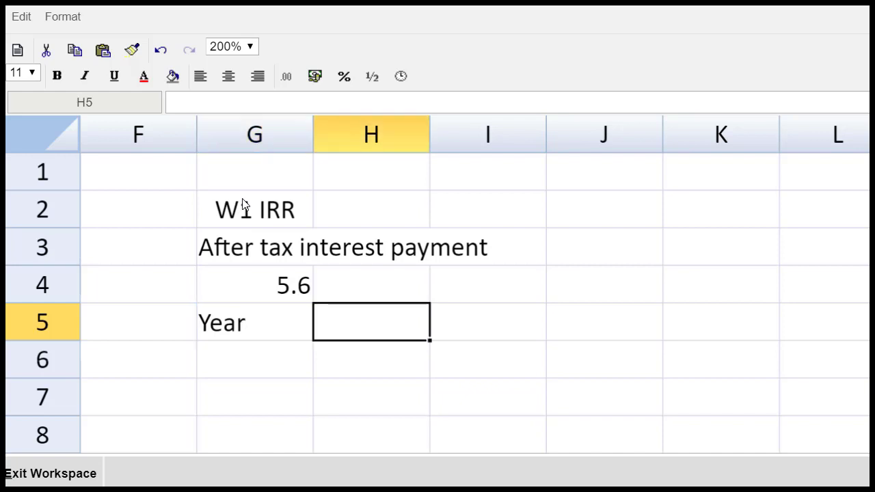
type("CF")
key("Left")
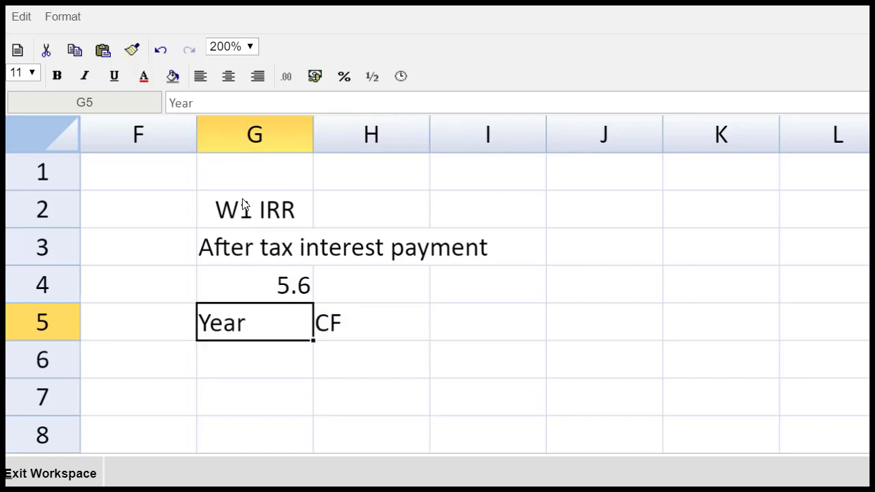
List the years 0 to 7 in cells G6 to G13 under the Year heading.
left_click(251, 47)
left_click(242, 108)
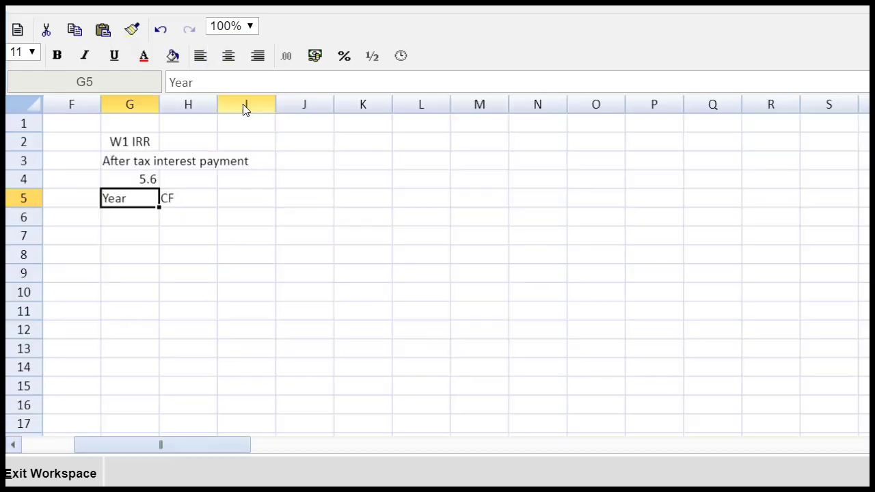
left_click_drag(154, 207, 148, 212)
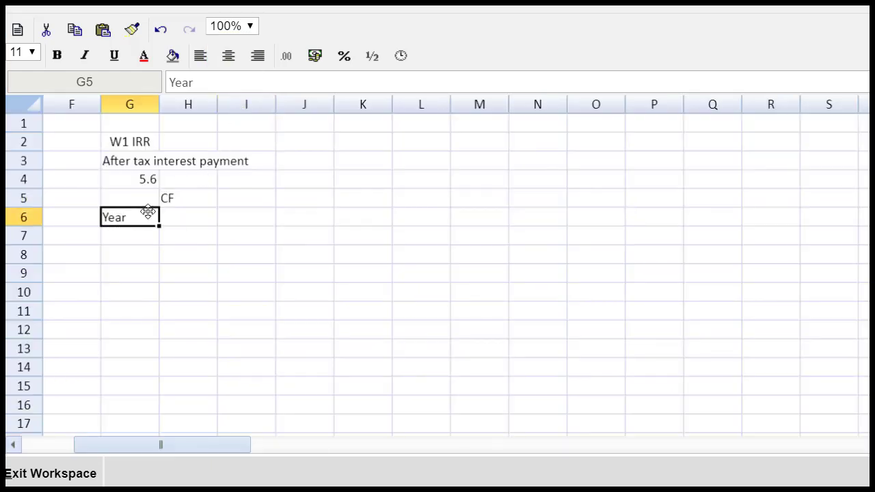
key("ctrl+z")
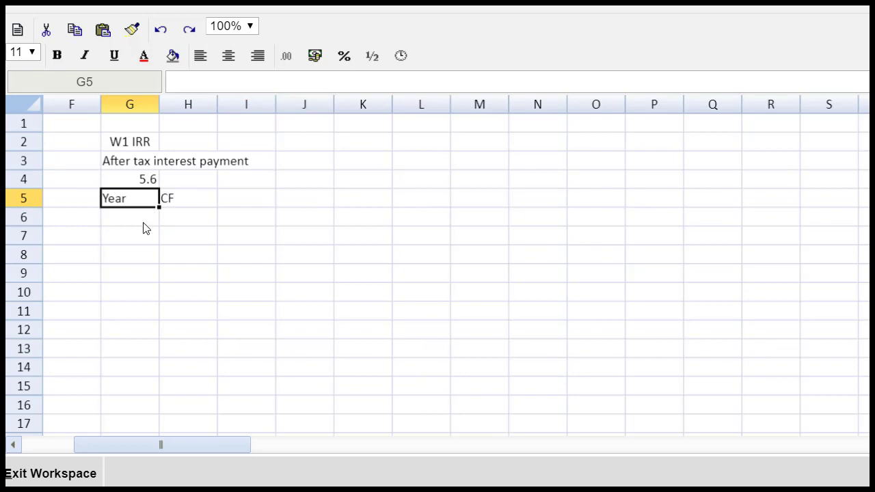
left_click(143, 225)
type("0")
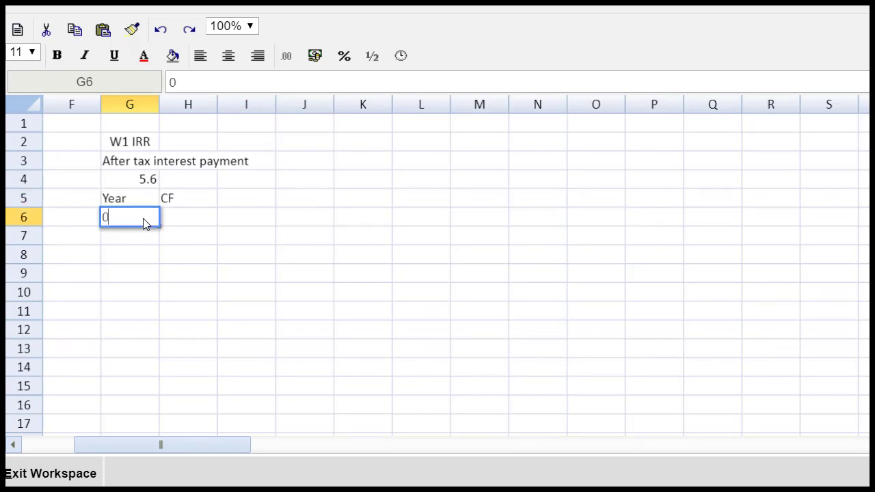
key("Return")
type("1")
key("Return")
type("2")
key("Return")
type("3")
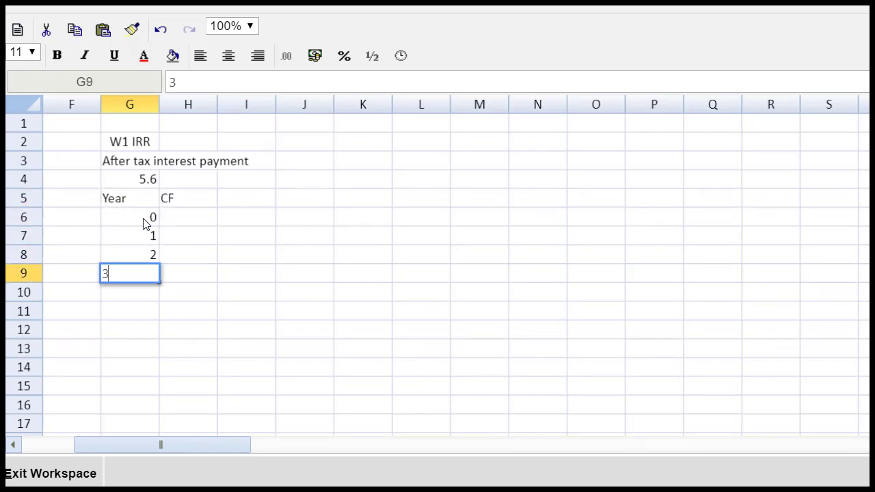
key("Return")
type("4")
key("Return")
type("5")
key("Return")
type("6")
key("Return")
type("7")
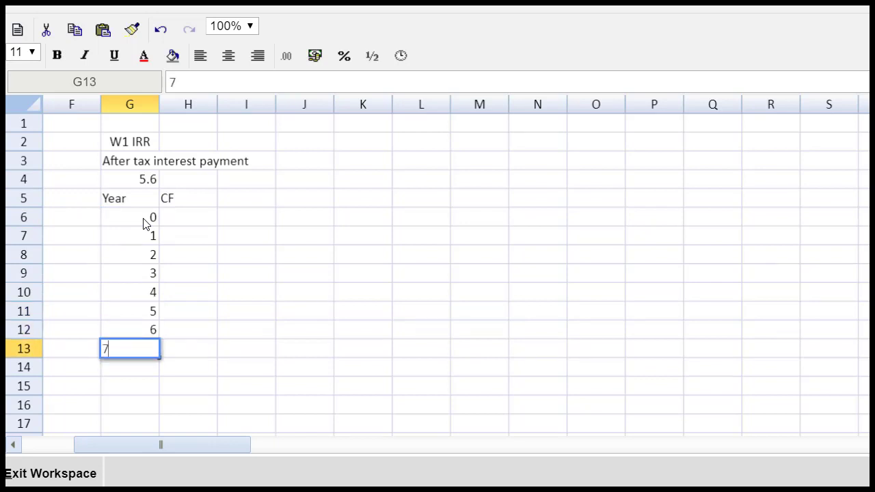
key("Tab")
Enter the year 0 cash flow of -107.14 in H6 under the CF heading.
key("Up")
key("Up")
key("Up")
key("Up")
key("Up")
key("Up")
key("Up")
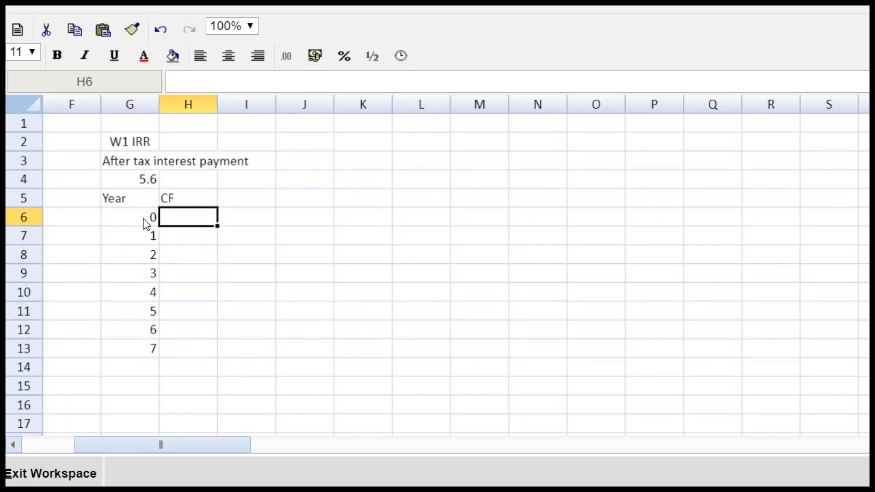
type("-")
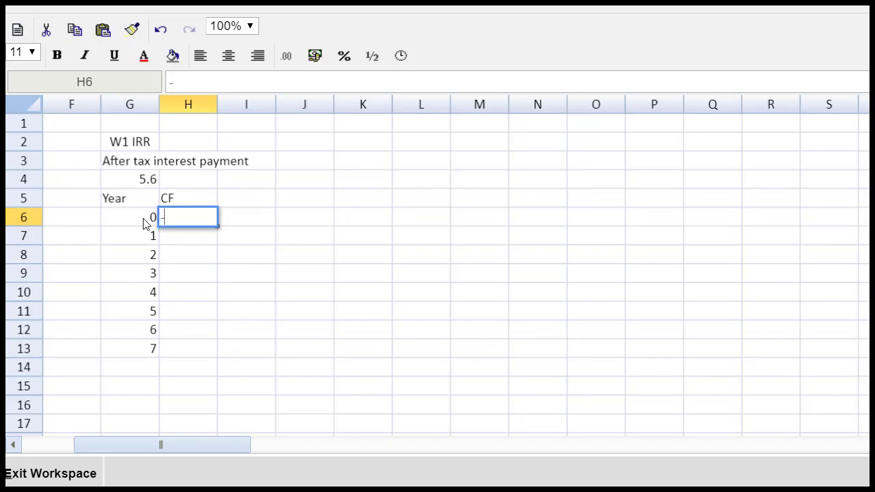
type("107.14")
key("Return")
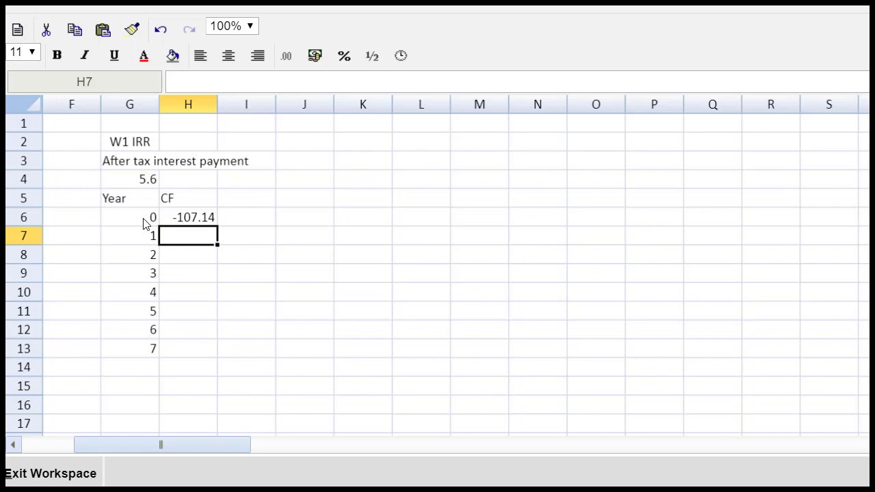
Enter 5.6 in H7 as the year 1 cash flow.
type("56")
key("BackSpace")
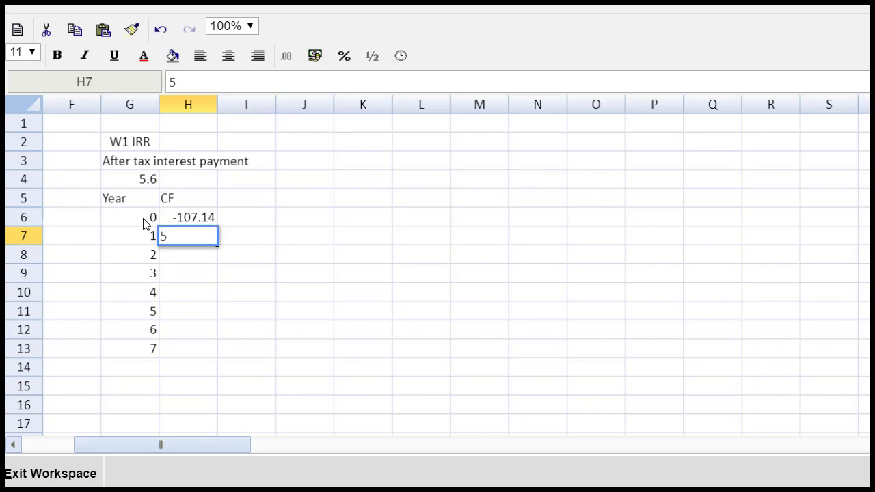
type(".6")
key("Return")
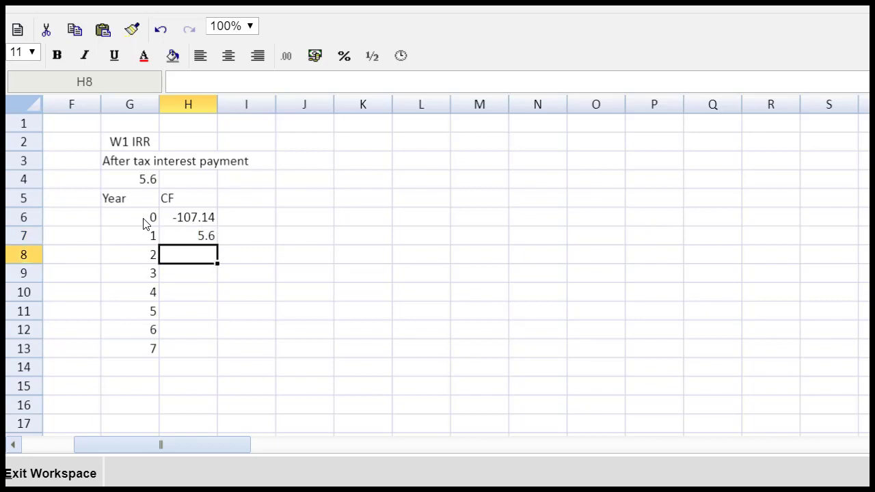
left_click(183, 239)
key("Delete")
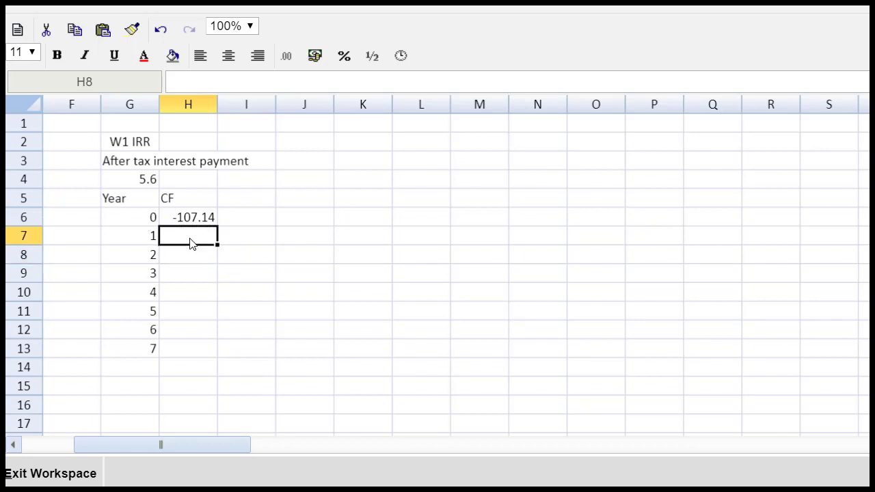
key("ctrl+z")
Fill the year 1 cash flow in H7 down to year 7 in H13.
left_click(199, 236)
left_click_drag(216, 242, 214, 347)
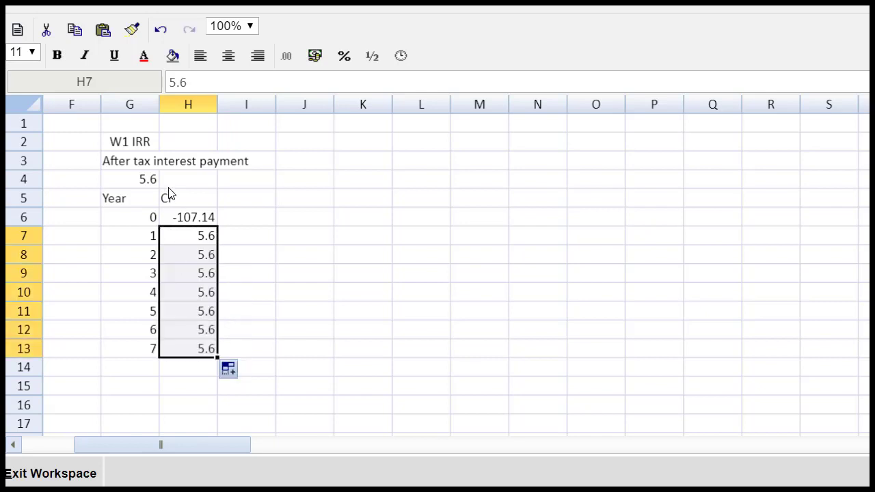
left_click(175, 84)
type("10")
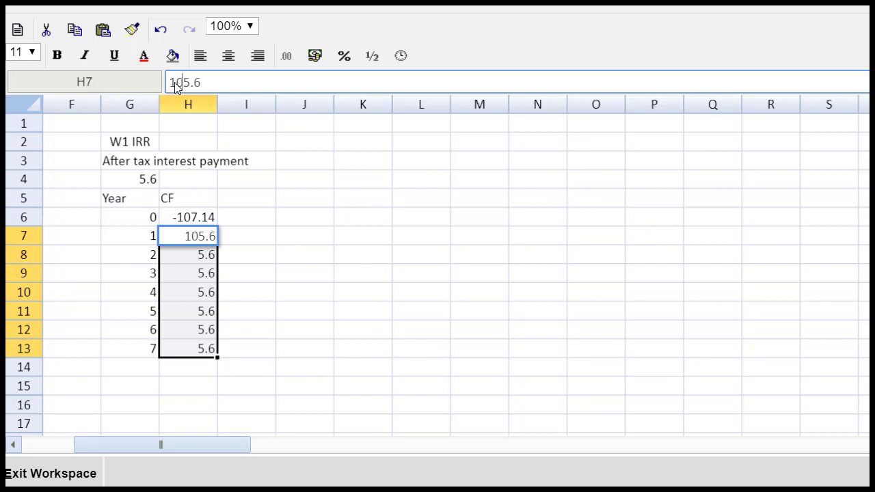
key("Return")
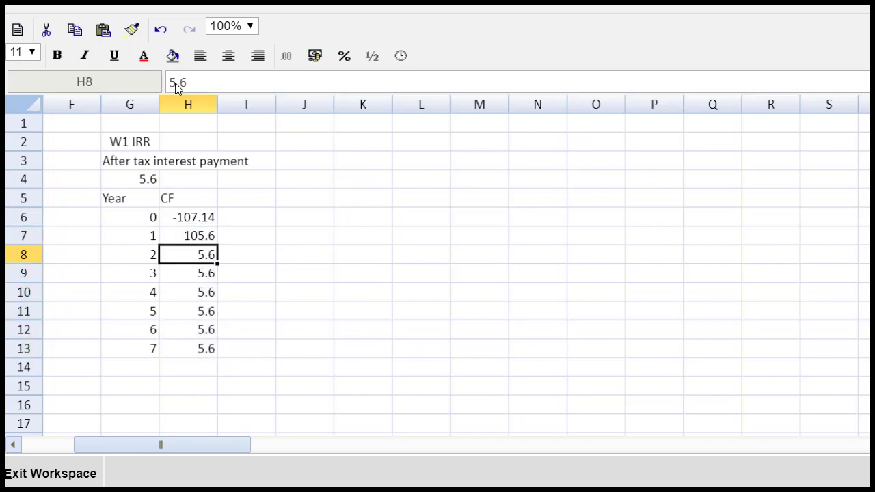
key("ctrl+z")
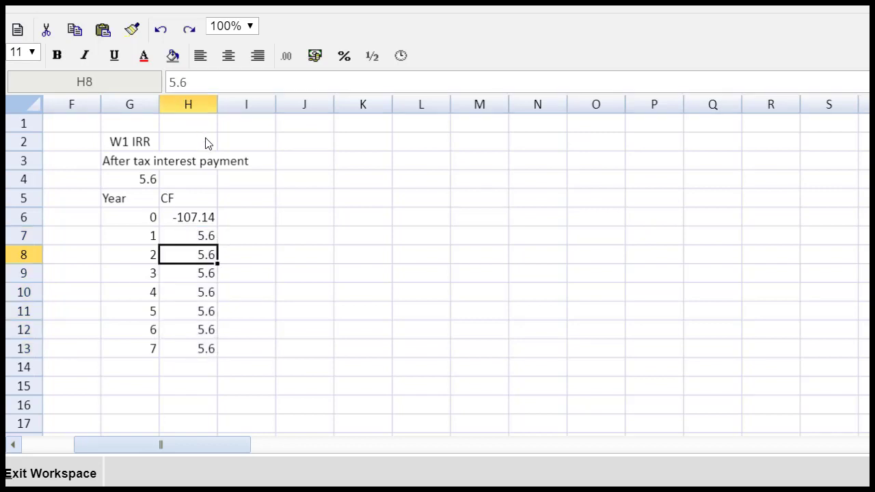
Change the year 7 cash flow in H13 to 105.6.
key("Down")
key("Down")
key("Down")
key("Down")
key("Down")
type("105.6")
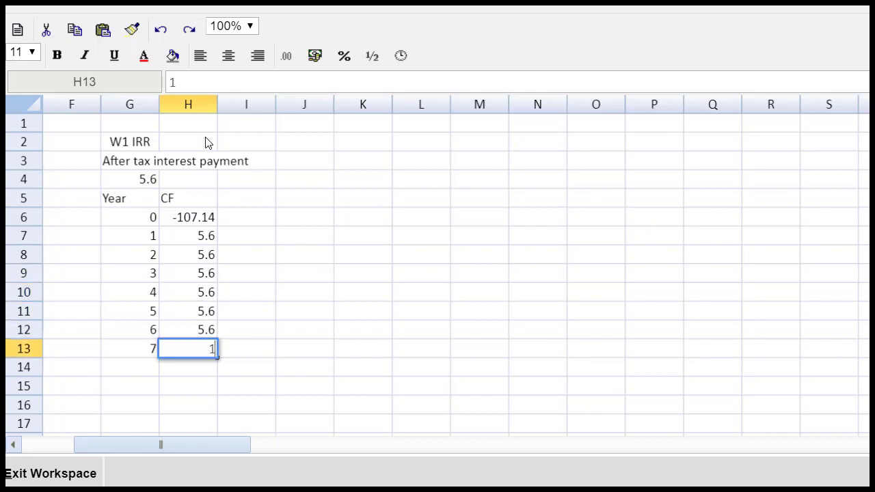
key("Return")
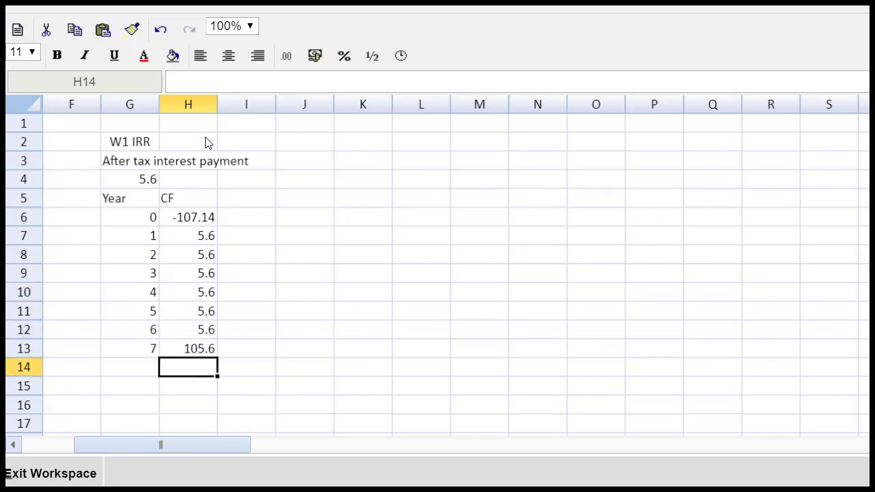
Calculate the IRR of the loan note cash flows in H14 with the formula =IRR(H6:H13).
left_click(250, 26)
left_click(228, 105)
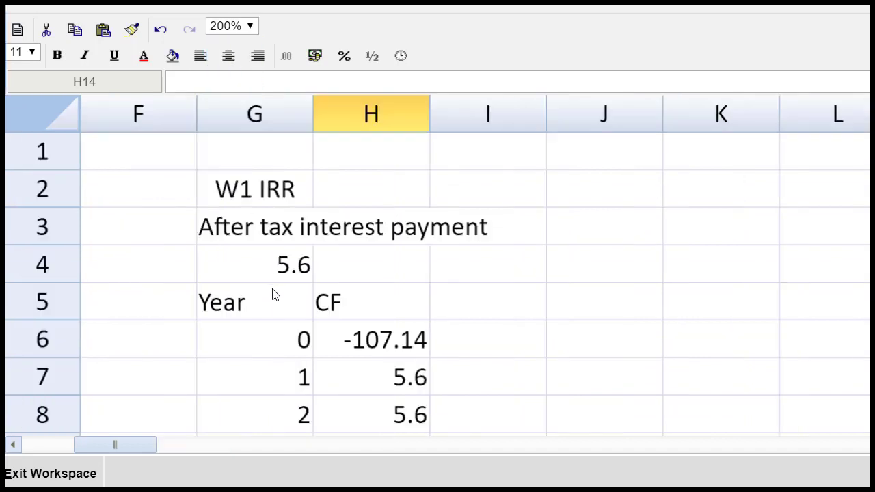
scroll(276, 297, "down", 1)
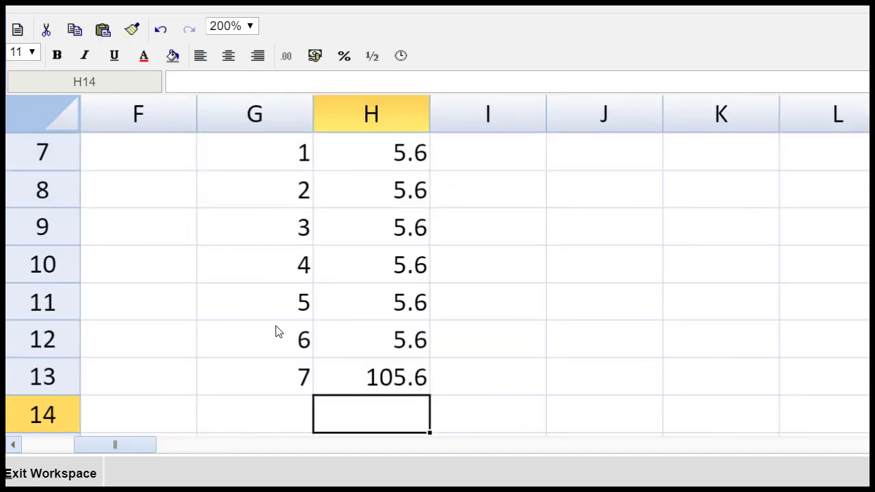
type("=IRR")
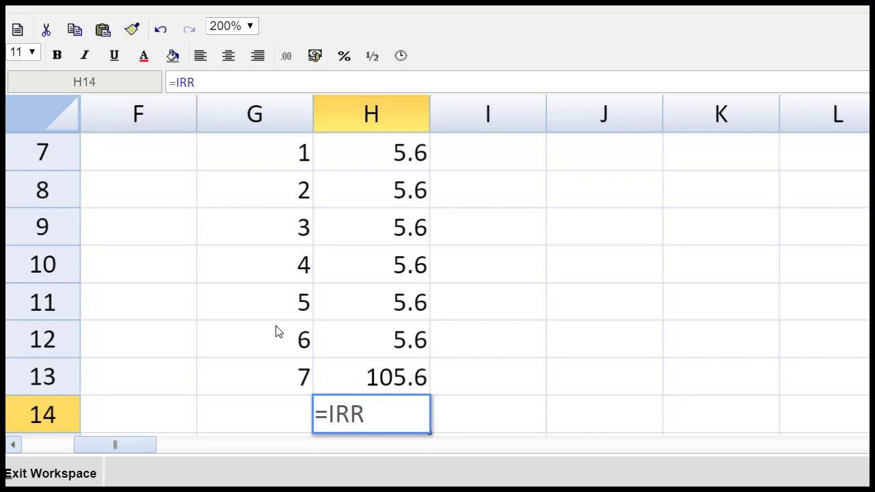
type("(")
left_click_drag(371, 376, 412, 228)
type(")")
key("Return")
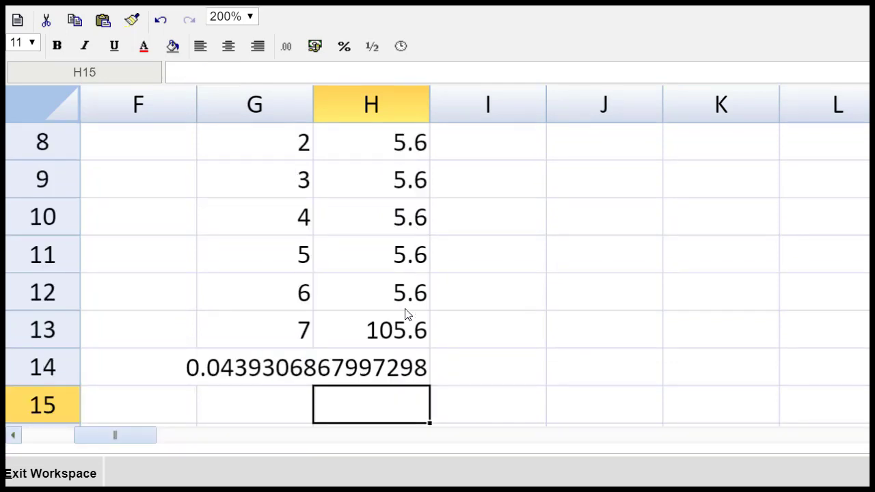
Format the IRR in H14 as a percentage with one decimal place.
left_click(389, 364)
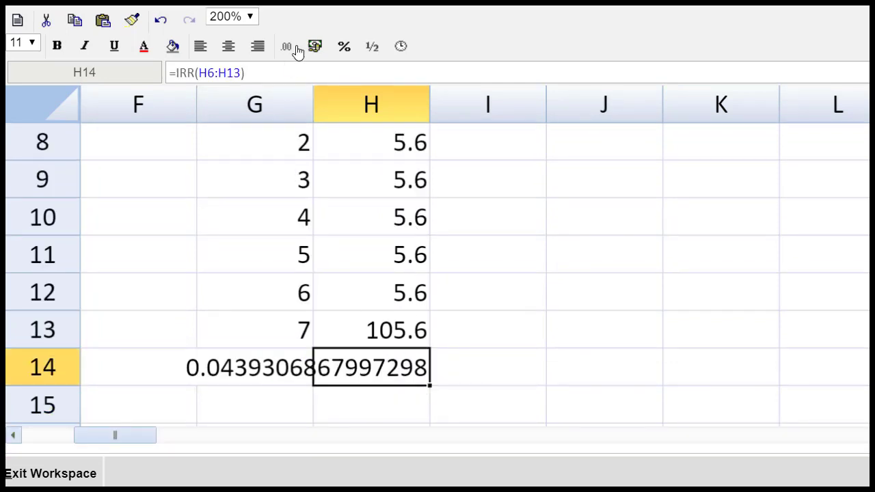
left_click(344, 45)
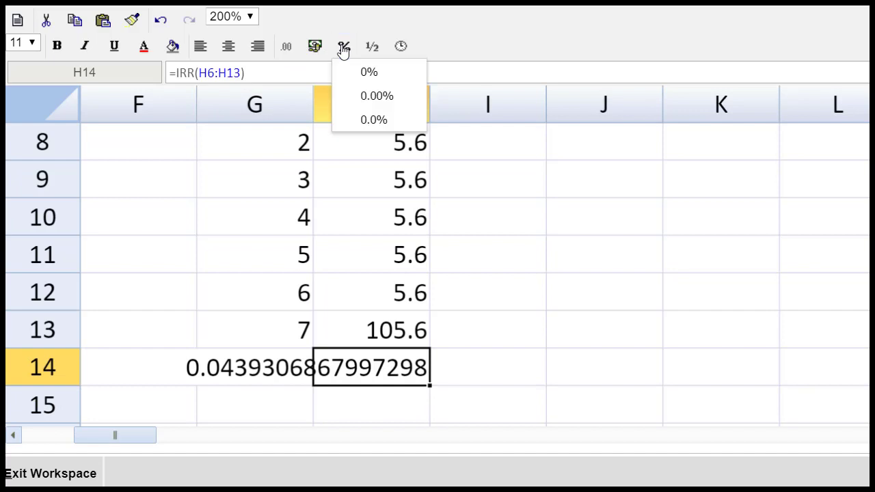
left_click(365, 121)
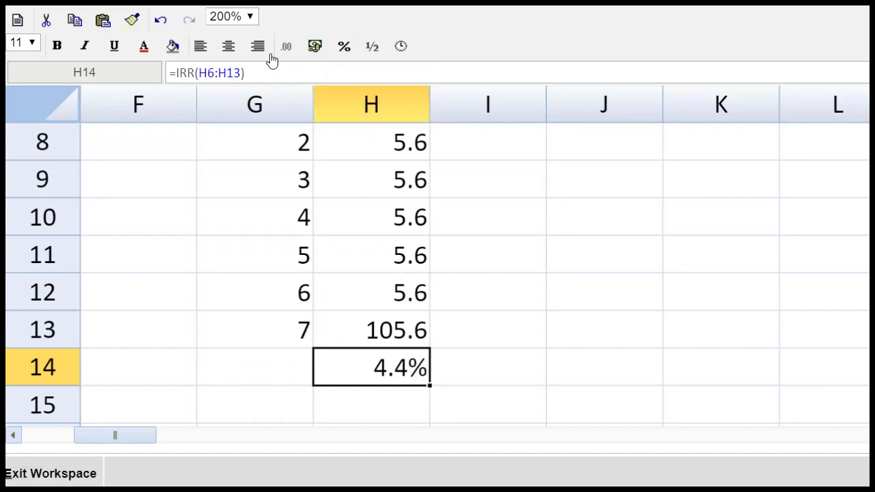
Link the loan notes' cost of capital in C4 to the IRR result in H14.
left_click(250, 16)
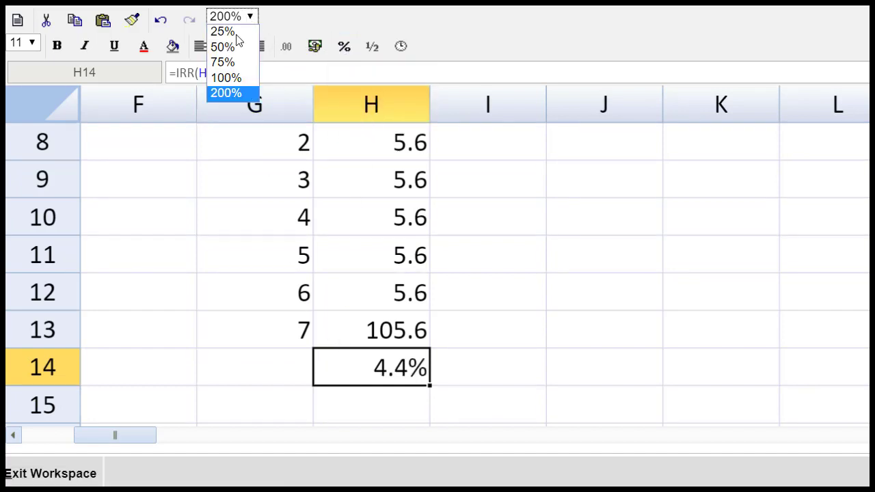
left_click(229, 77)
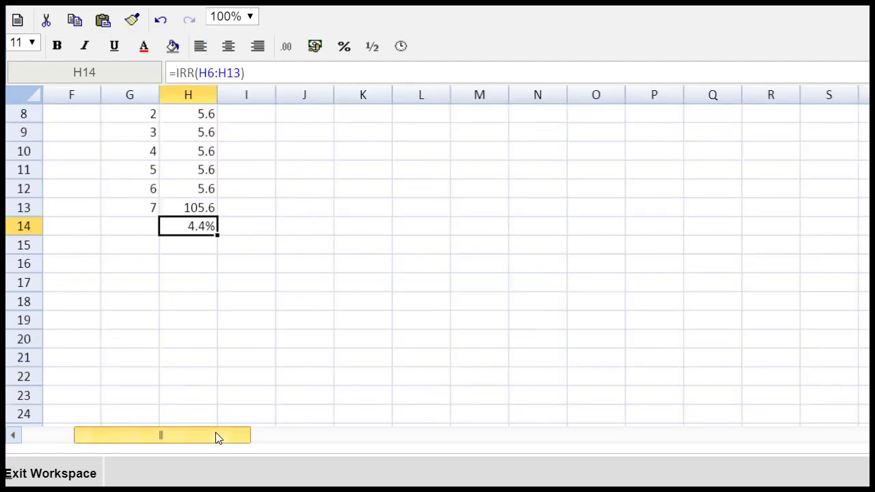
left_click_drag(217, 438, 87, 437)
scroll(173, 310, "up", 3)
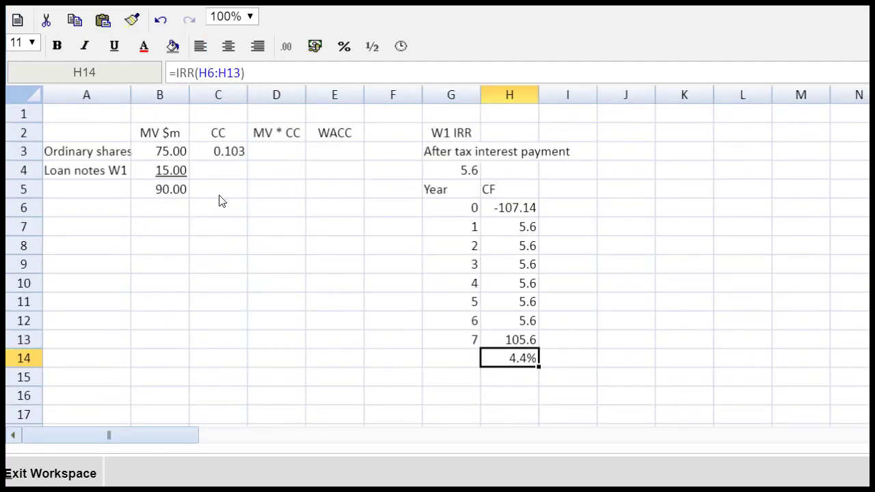
left_click(226, 170)
type("=")
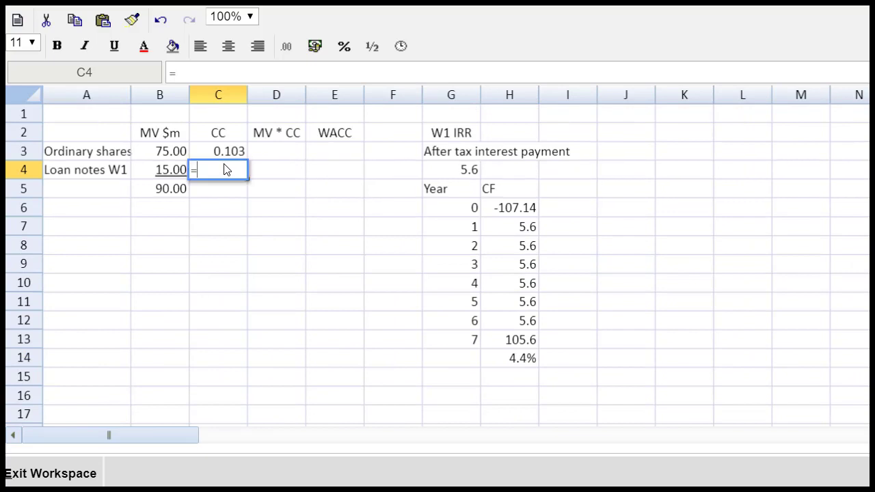
left_click(510, 360)
key("Return")
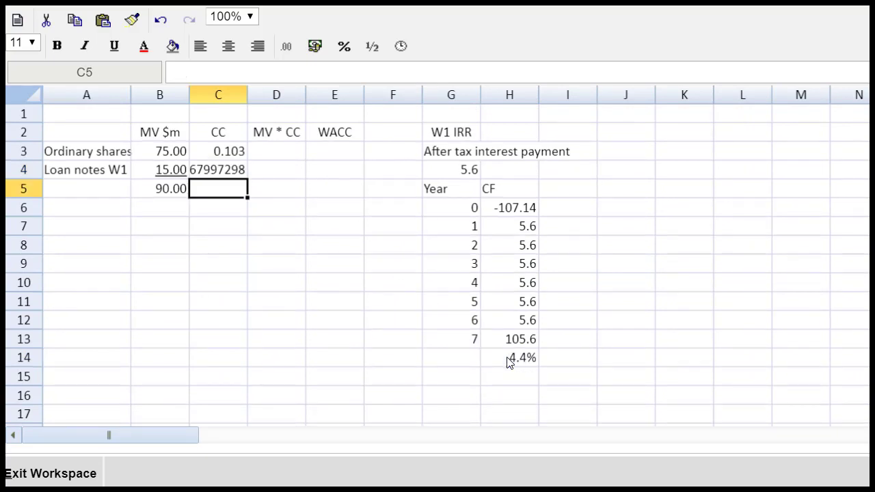
Format both cost of capital figures in C3:C4 as percentages with one decimal place.
left_click(228, 150)
left_click_drag(227, 168, 226, 176)
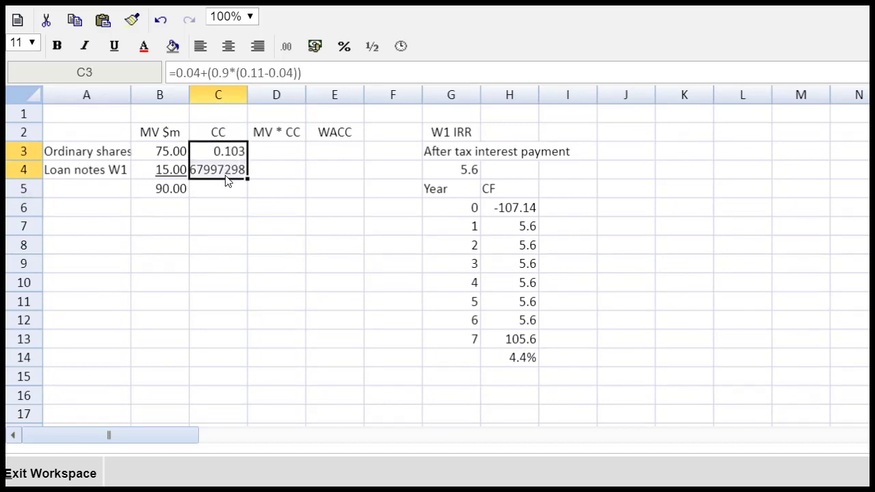
left_click(286, 46)
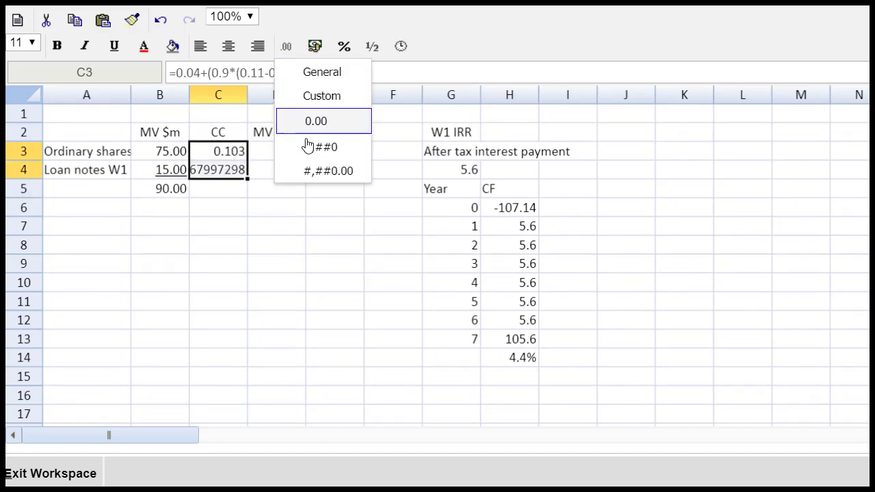
left_click(344, 48)
left_click(346, 121)
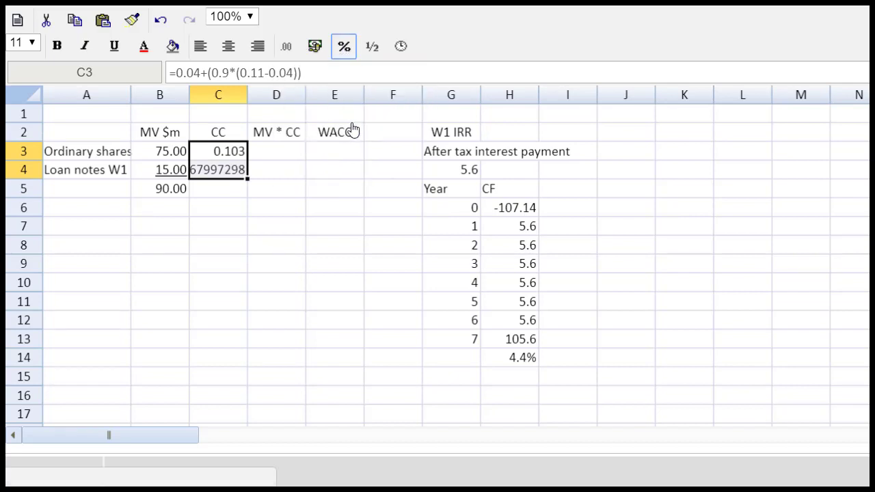
Calculate the ordinary shares' MV * CC in D3 with =B3*C3 and fill the formula down to the loan notes in D4.
left_click(252, 16)
left_click(251, 93)
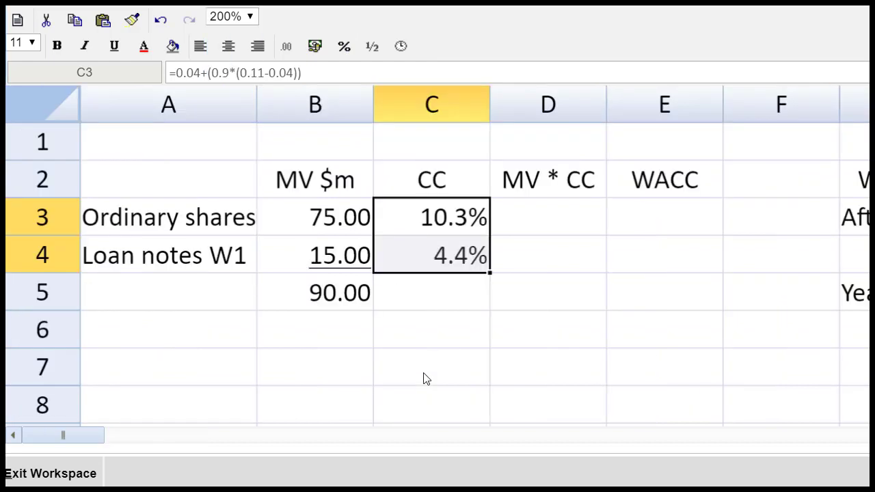
left_click(542, 226)
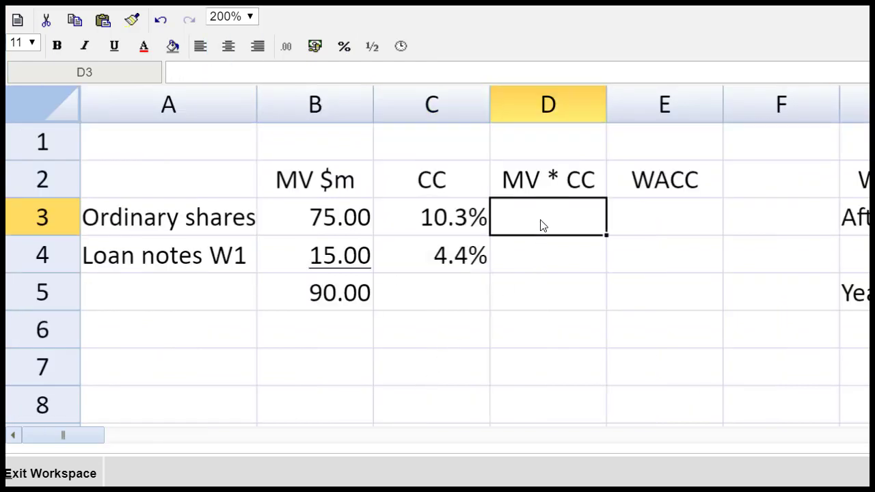
type("=")
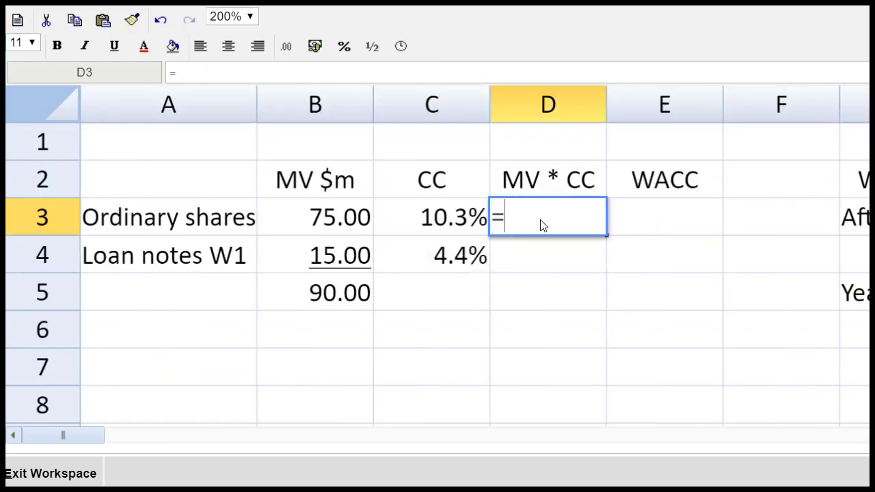
left_click(351, 218)
type("*")
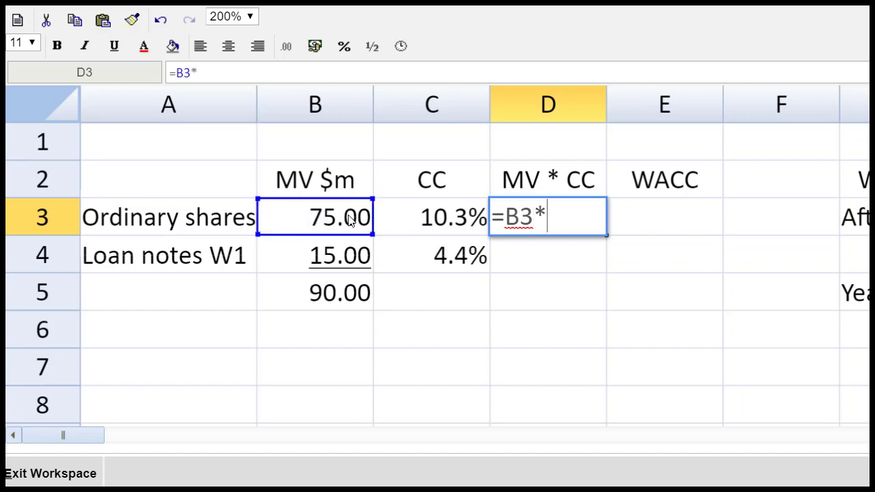
left_click(451, 216)
key("Return")
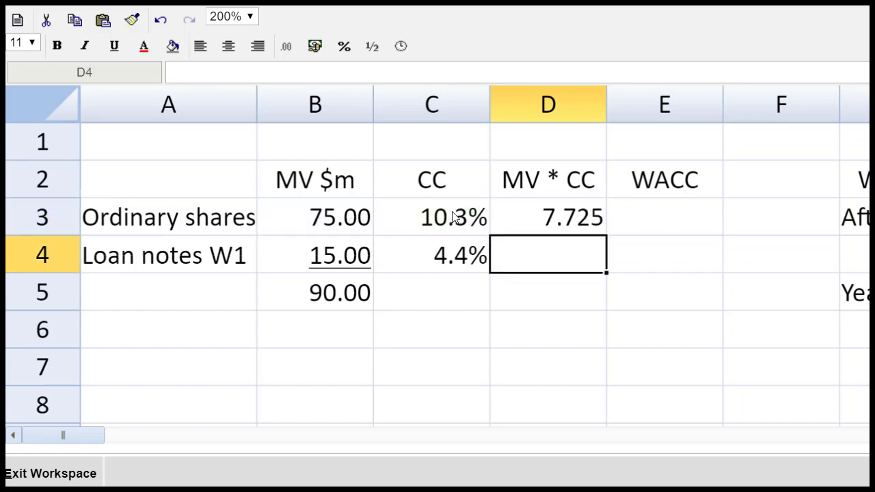
left_click(581, 214)
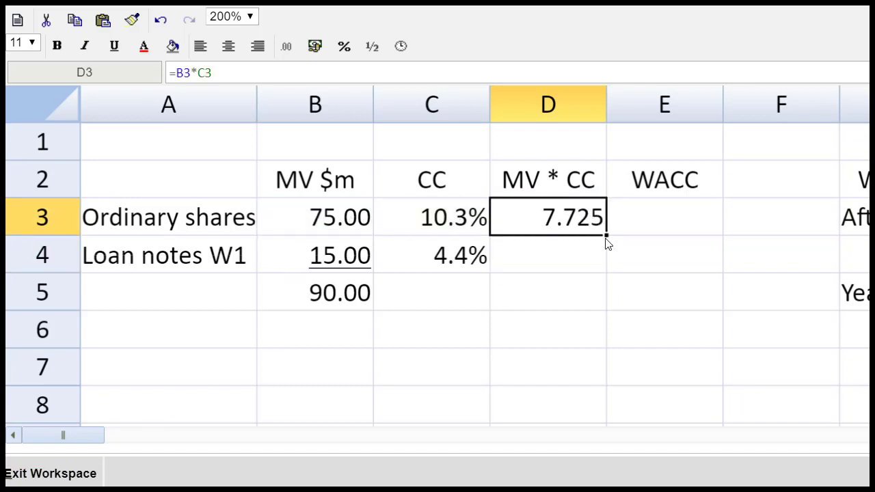
left_click_drag(606, 235, 599, 260)
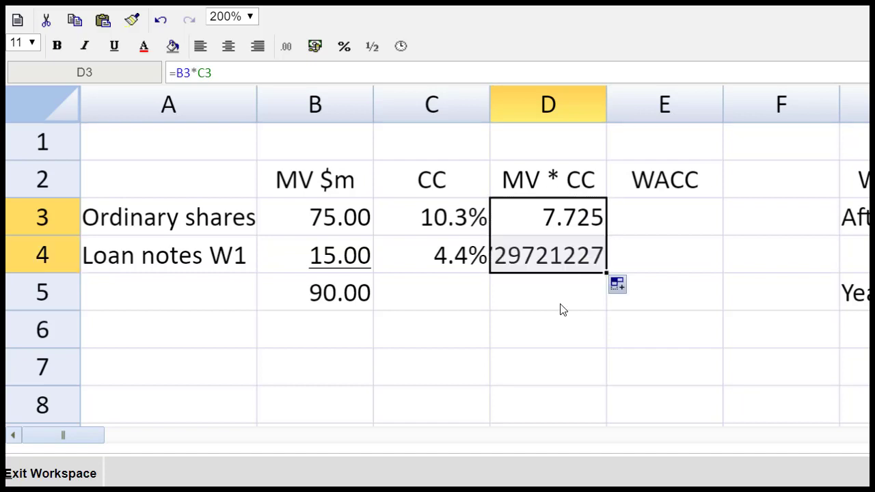
Total the MV * CC column in D5 with the formula =SUM(D3:D4).
left_click(553, 293)
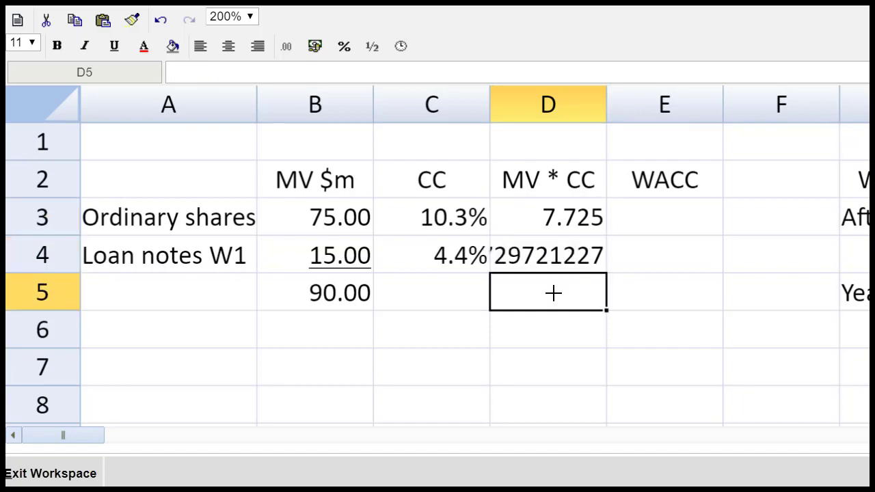
type("=sum(")
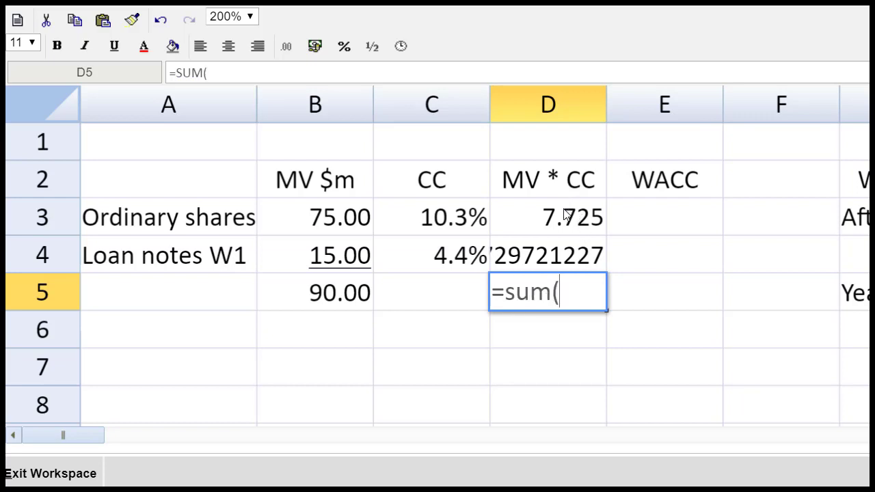
left_click_drag(564, 212, 559, 253)
type(")")
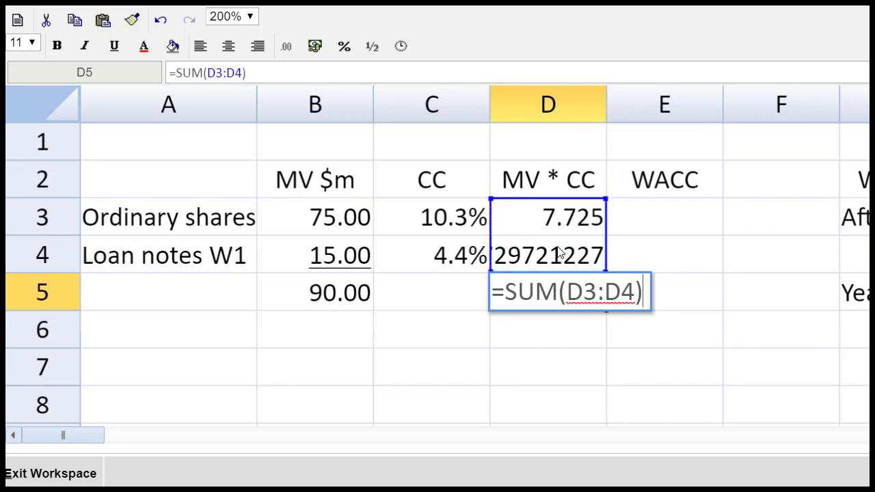
key("Return")
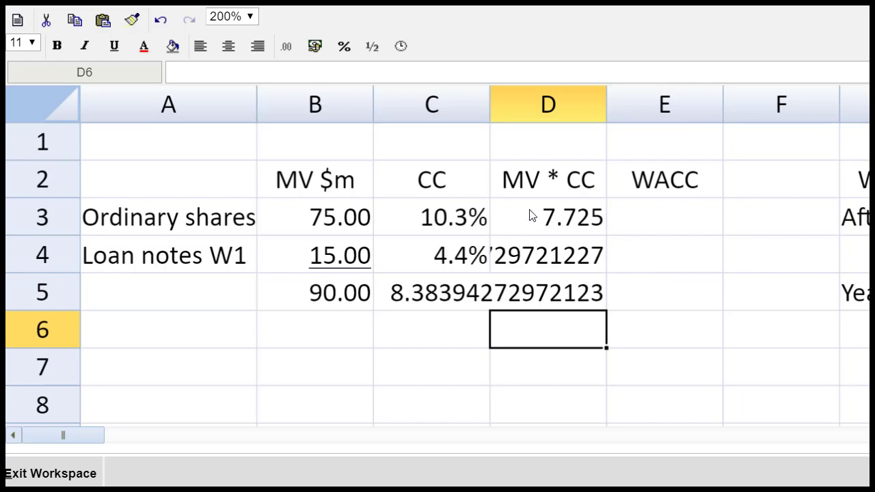
Format the MV * CC figures in D3:D5 with the #,##0.00 number format and underline the loan notes figure in D4.
left_click_drag(531, 211, 523, 293)
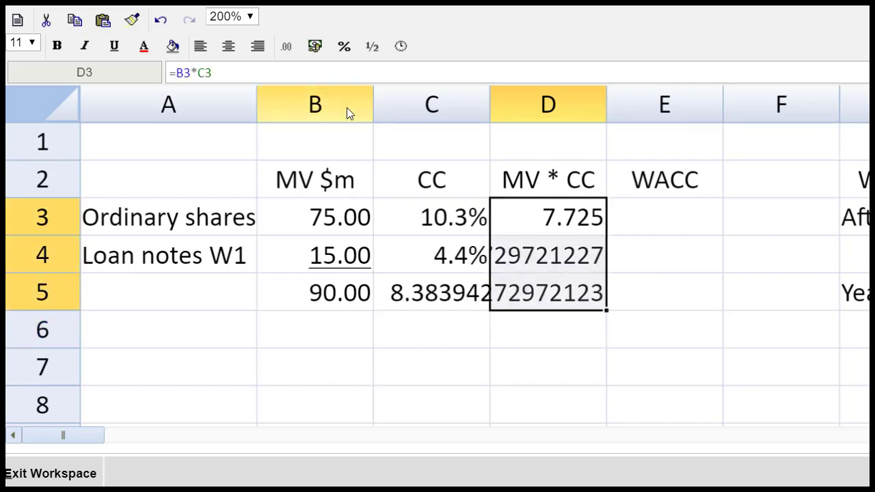
left_click(288, 48)
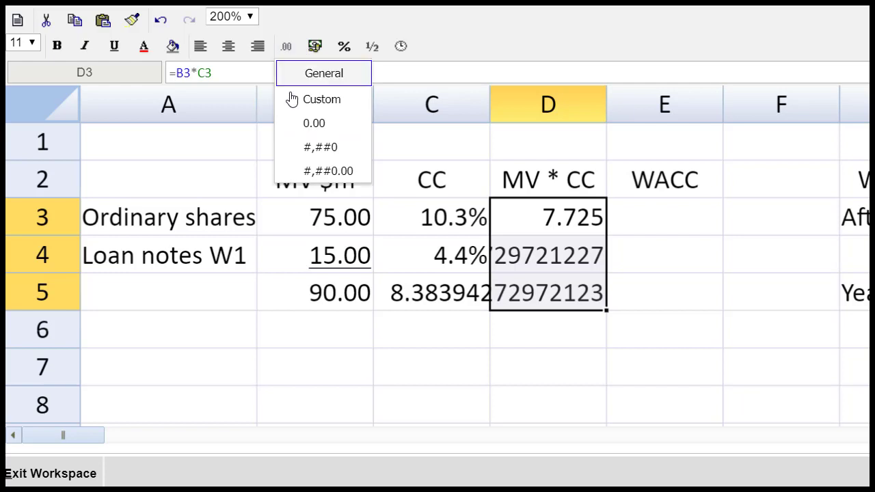
left_click(300, 169)
left_click(552, 257)
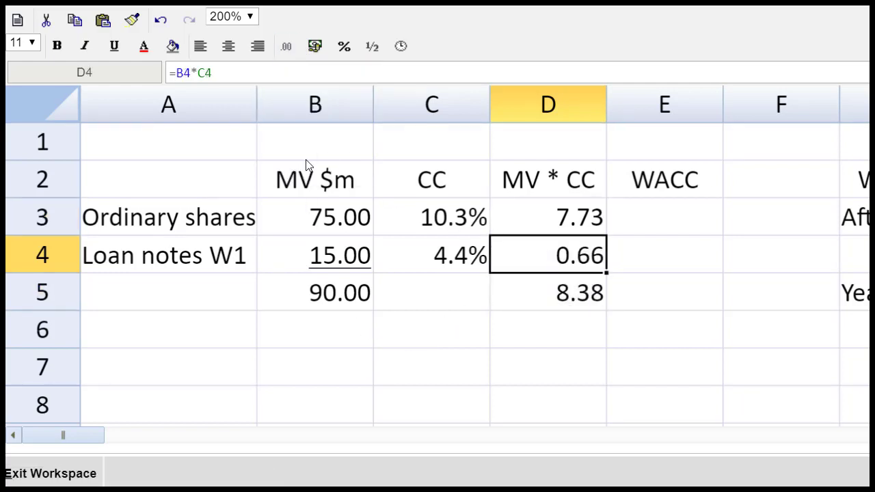
left_click(114, 46)
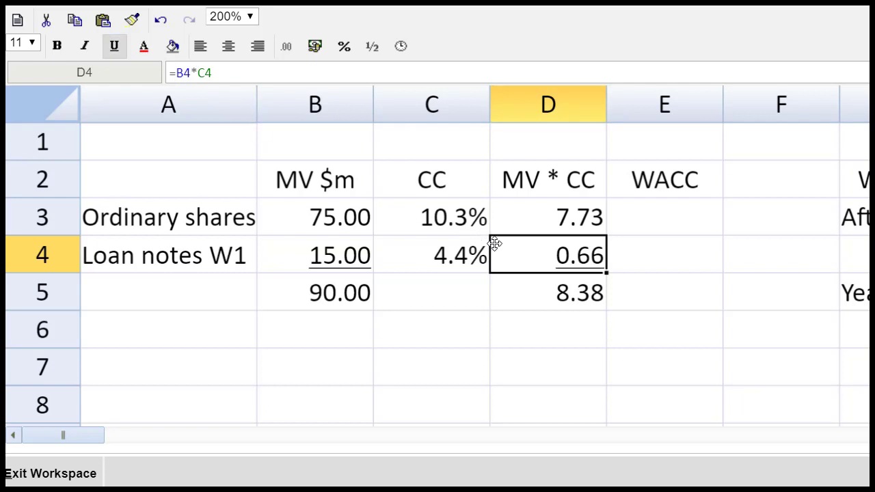
Calculate the WACC in E5 by dividing total MV * CC by total market value with =D5/B5.
left_click(636, 291)
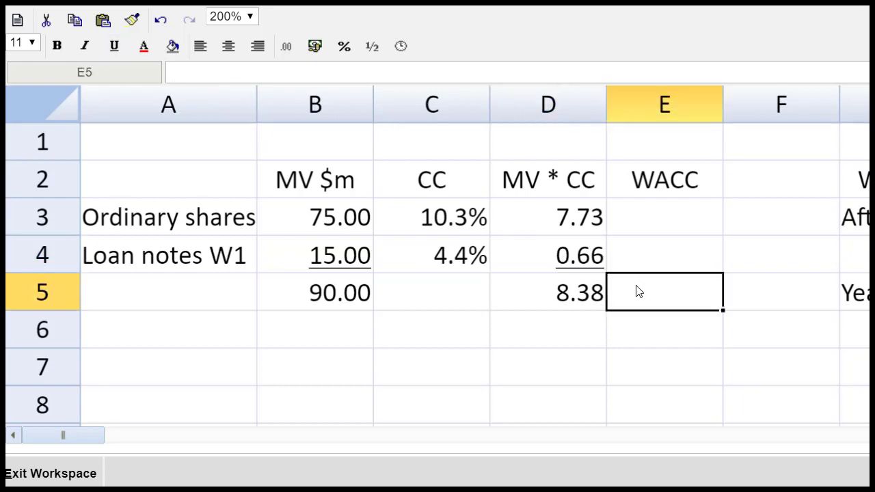
type("=")
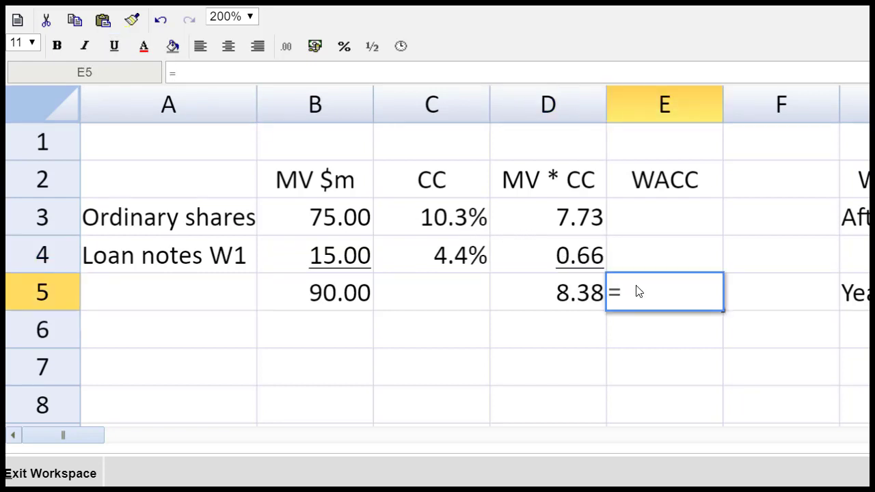
left_click(588, 298)
type("/")
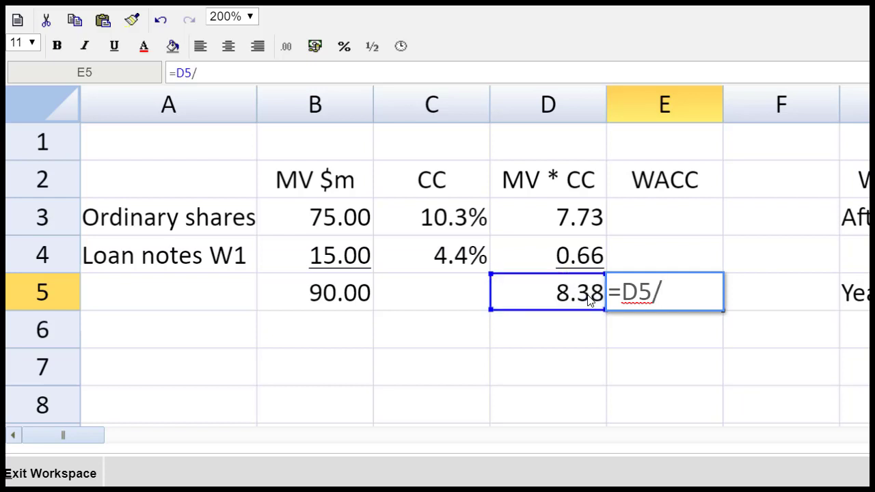
left_click(333, 290)
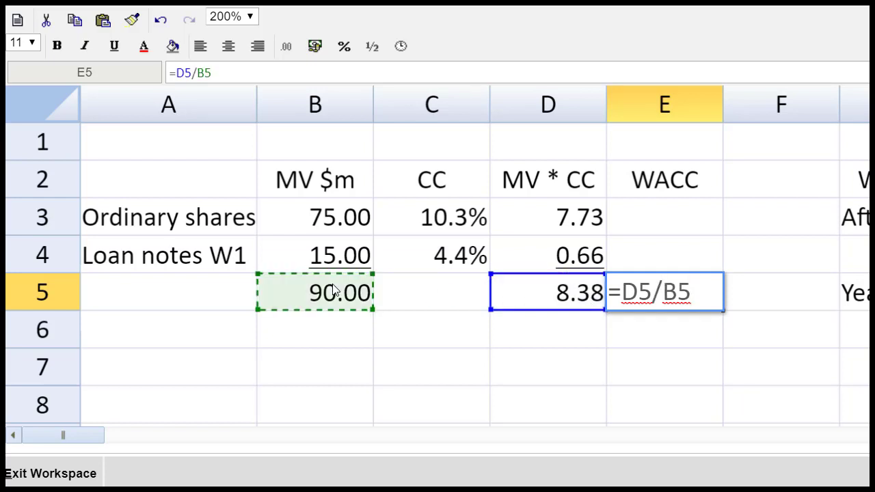
key("Return")
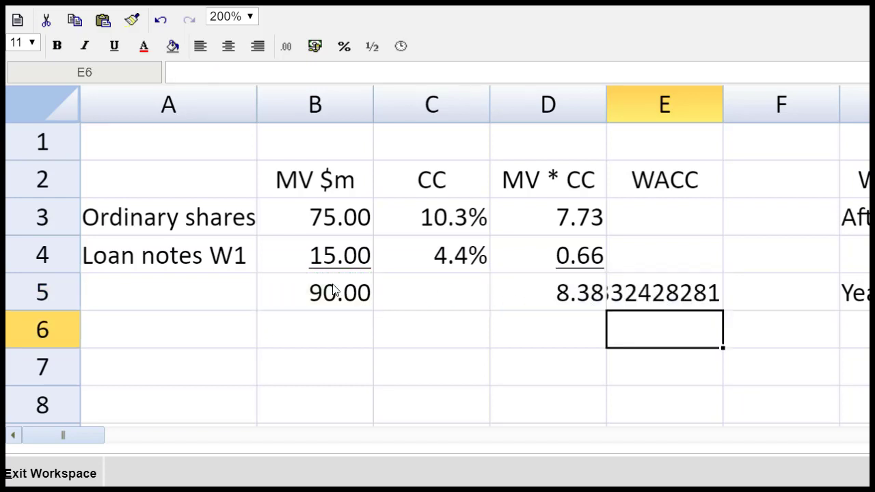
Format the WACC in E5 as a percentage with one decimal place.
left_click(608, 287)
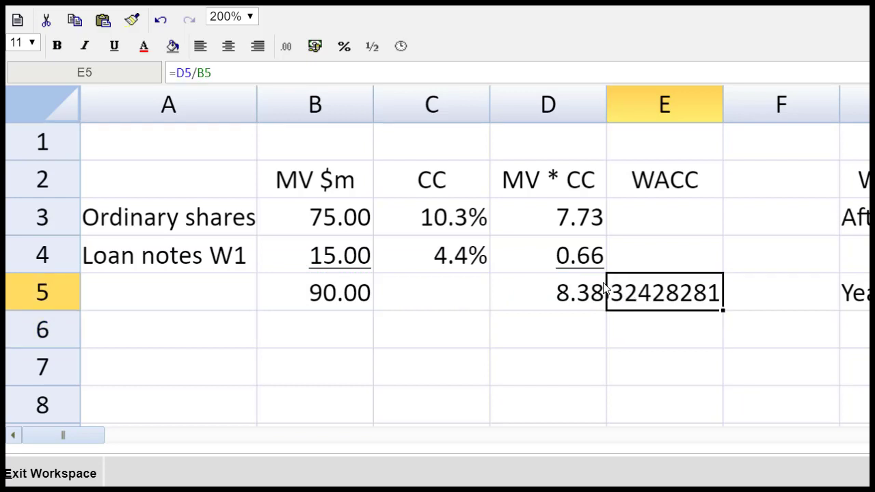
left_click(344, 48)
left_click(359, 121)
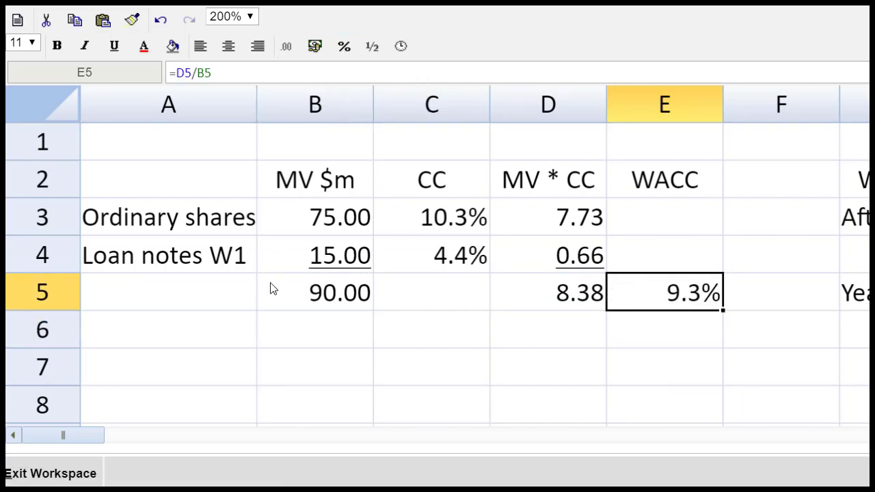
Make the WACC result in E5 bold.
left_click(249, 16)
left_click(227, 77)
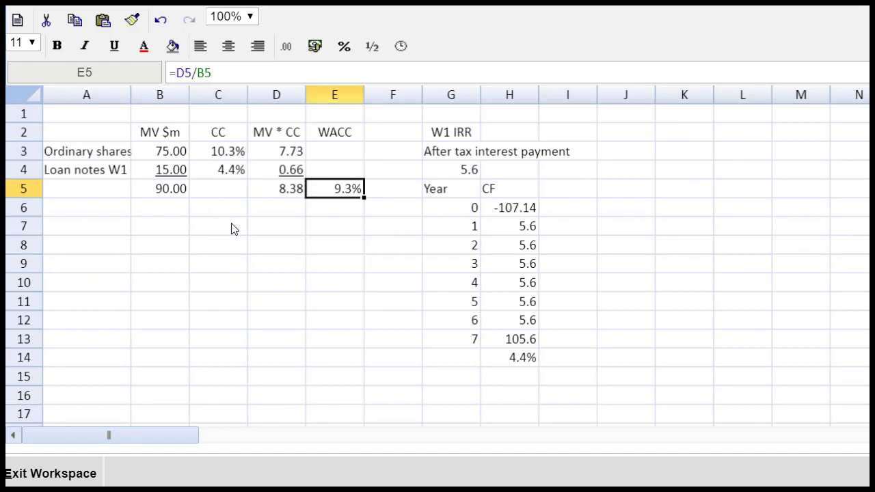
key("ctrl+b")
left_click(235, 250)
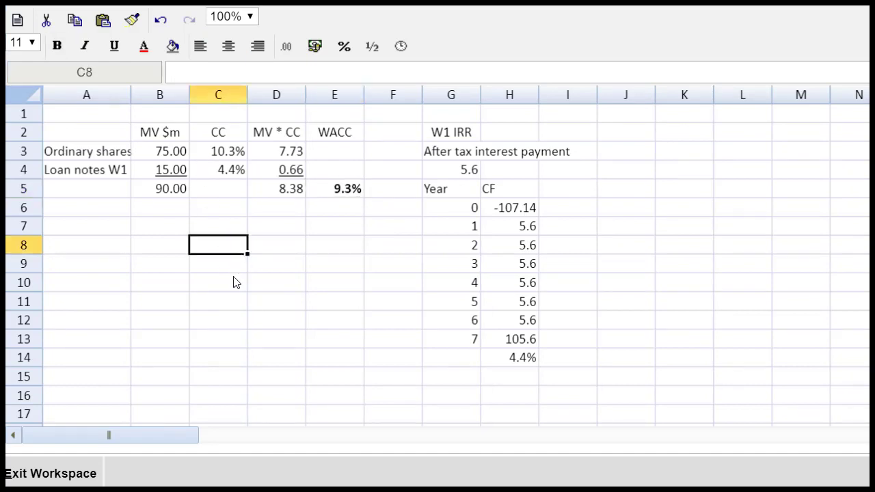